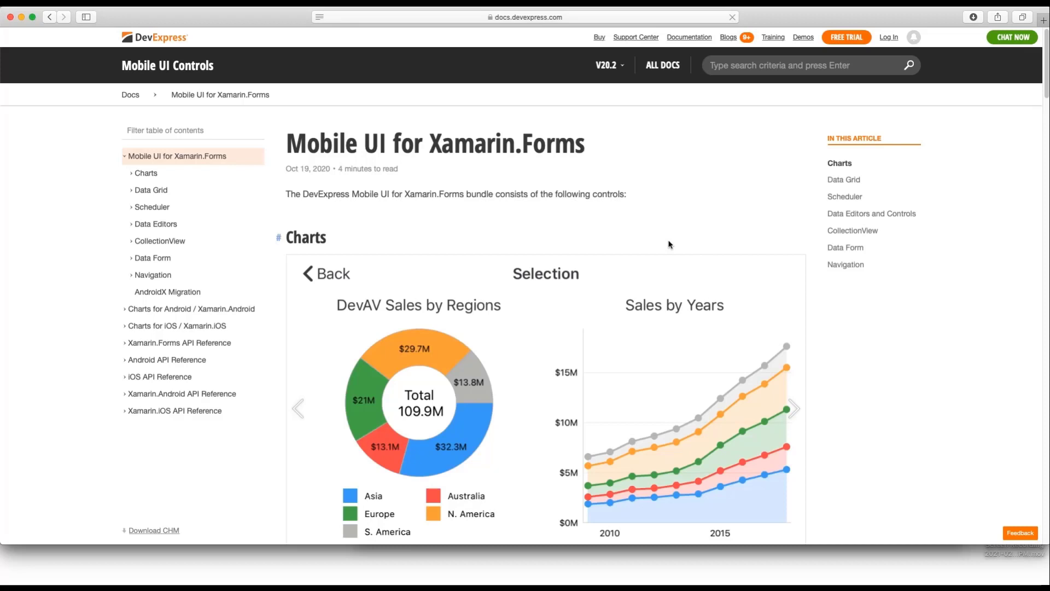
# Step: Open Navigation > Drawer Page > Getting Started and expand the Visual Studio for Mac steps
pyautogui.click(154, 275)
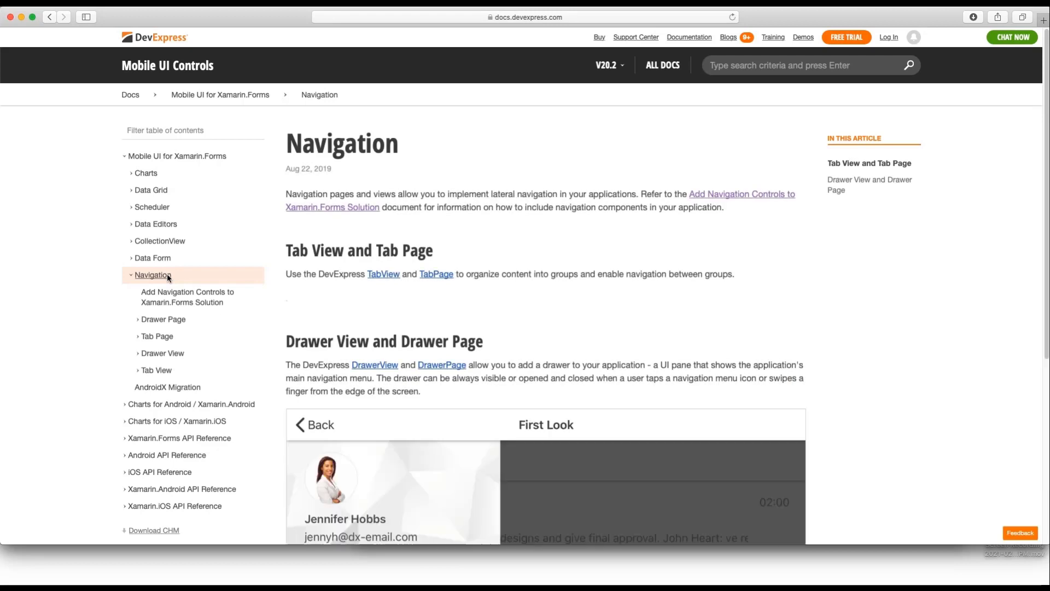
pyautogui.click(162, 319)
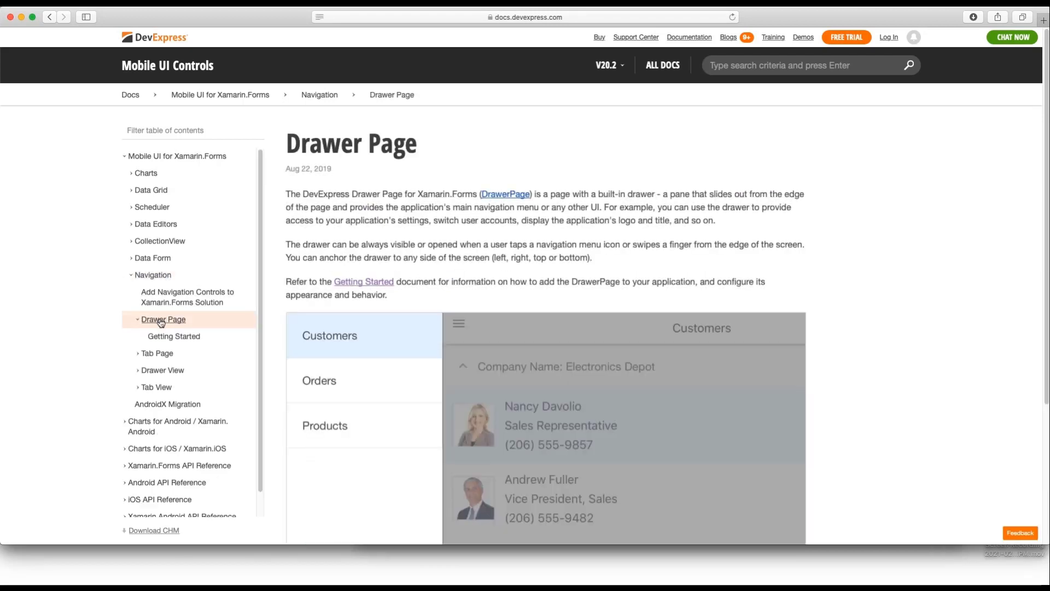
pyautogui.click(173, 337)
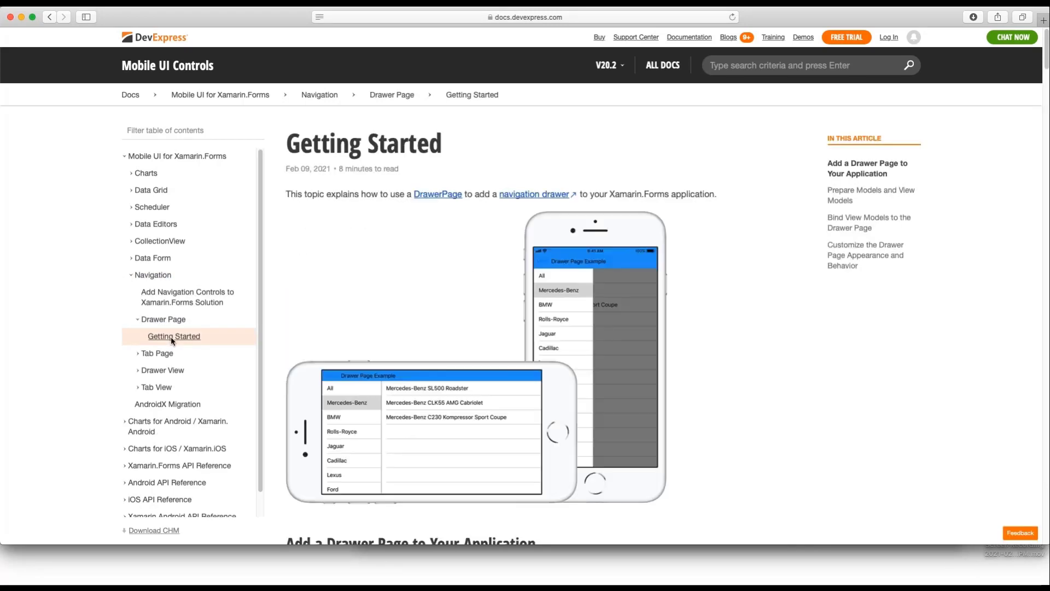
pyautogui.scroll(-5, 744, 419)
pyautogui.scroll(-5, 744, 419)
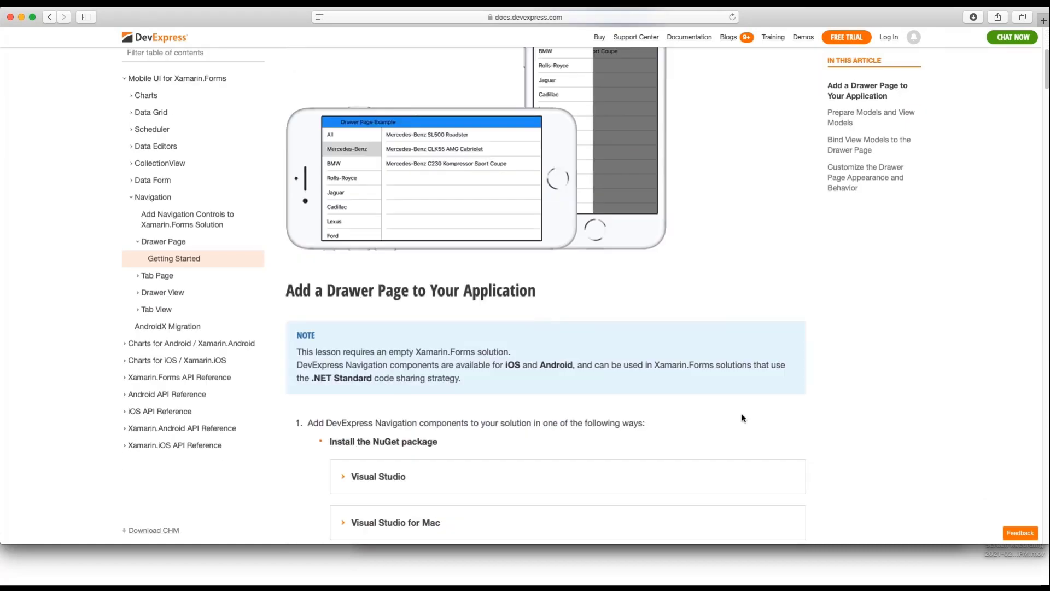
pyautogui.scroll(-3, 744, 419)
pyautogui.scroll(-2, 744, 418)
pyautogui.scroll(-1, 744, 418)
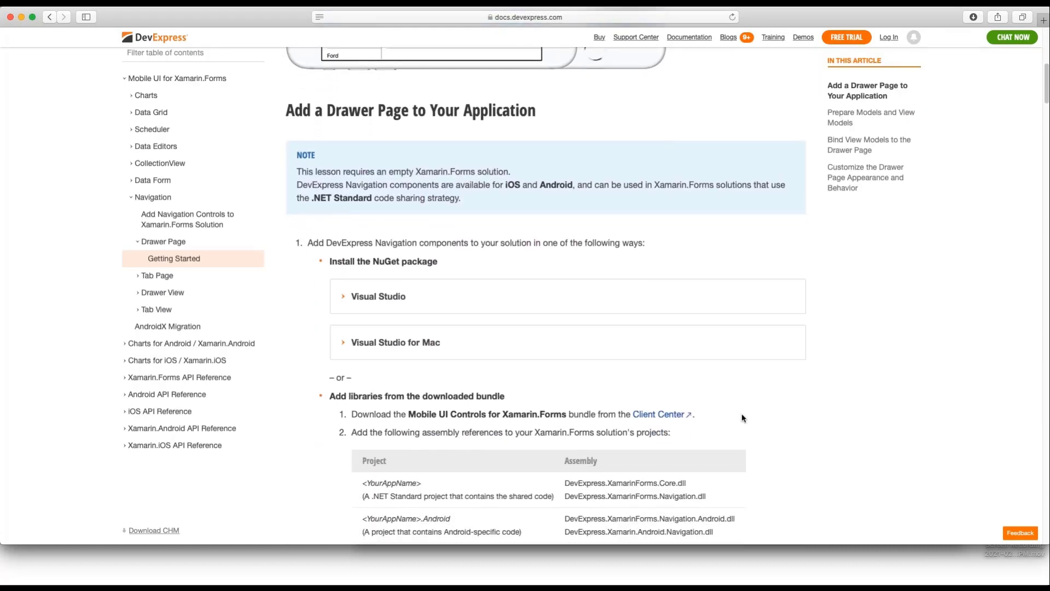
pyautogui.scroll(-1, 744, 418)
pyautogui.scroll(-1, 743, 418)
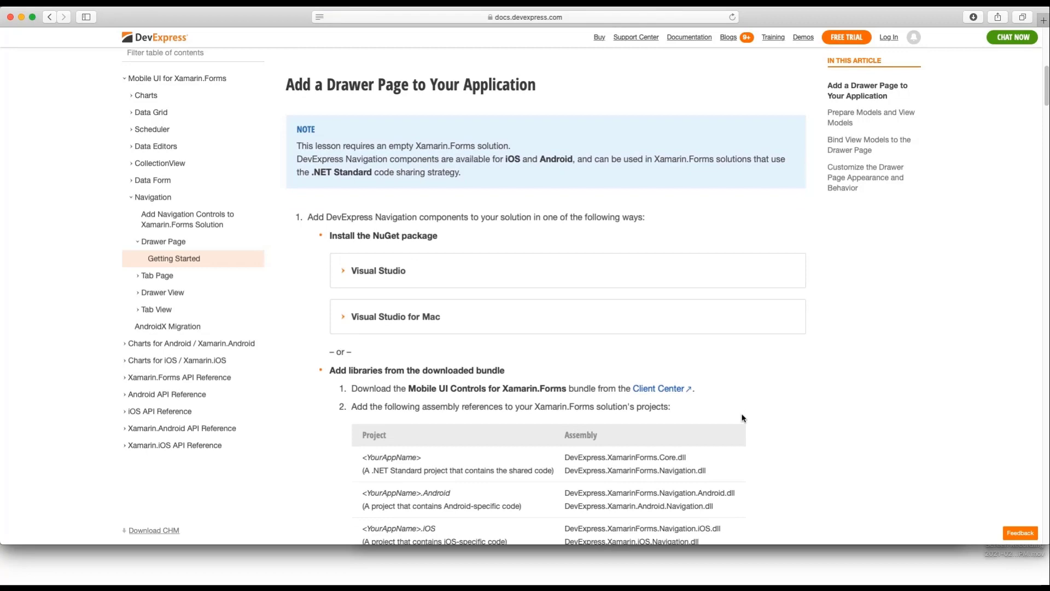
pyautogui.click(506, 317)
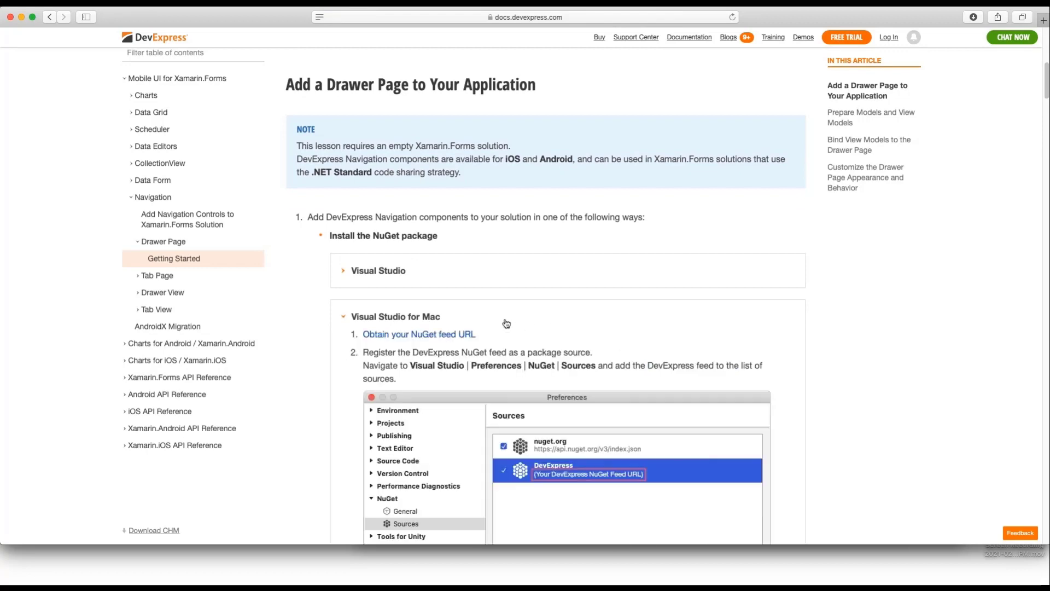
pyautogui.scroll(-5, 507, 324)
pyautogui.scroll(-5, 506, 324)
pyautogui.scroll(-5, 506, 324)
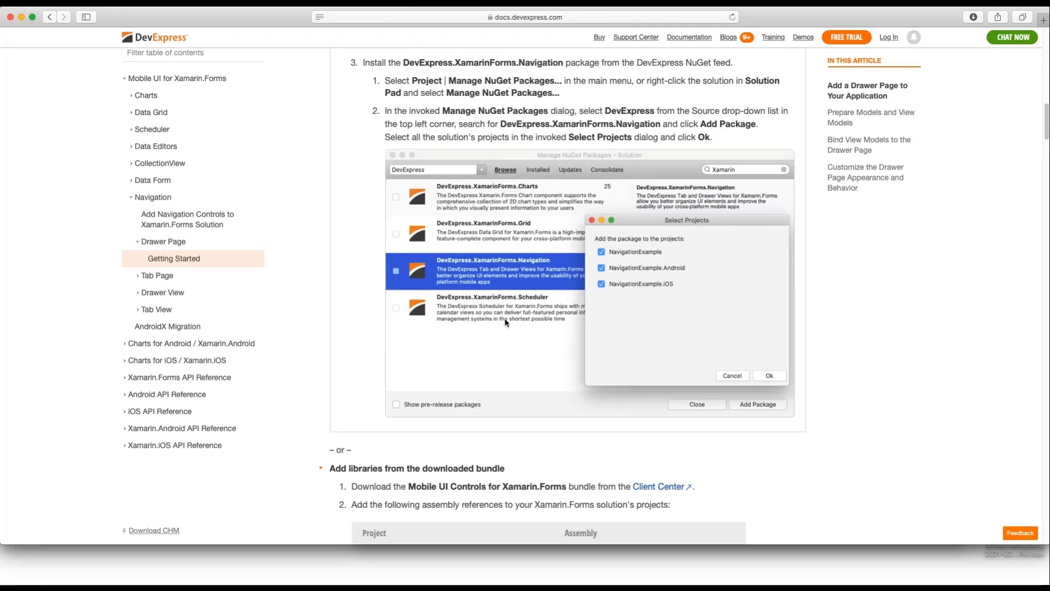
pyautogui.scroll(-3, 506, 324)
pyautogui.scroll(-5, 557, 382)
pyautogui.scroll(-5, 622, 433)
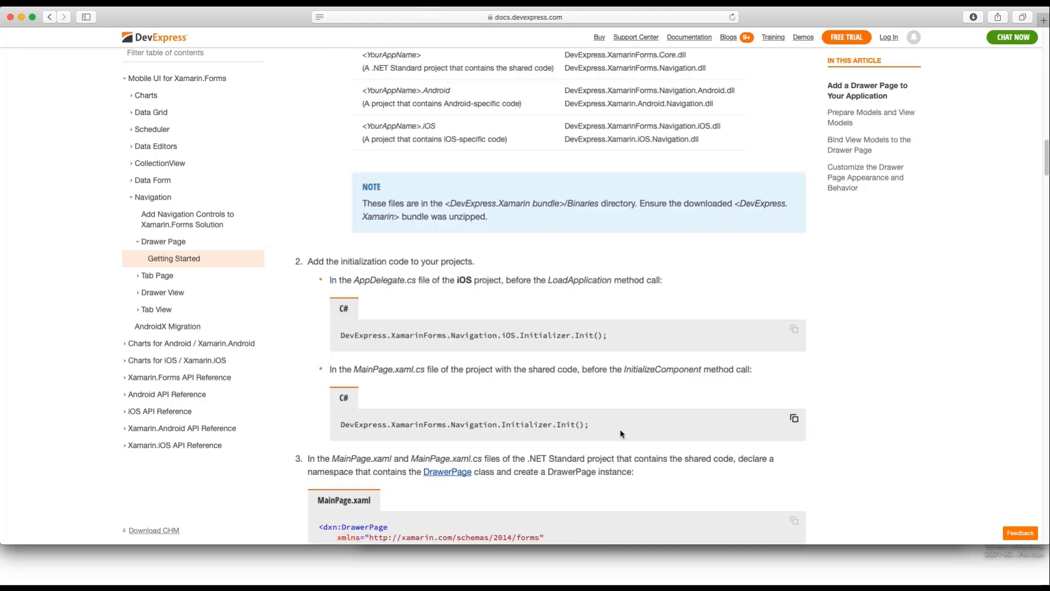
pyautogui.scroll(-1, 622, 433)
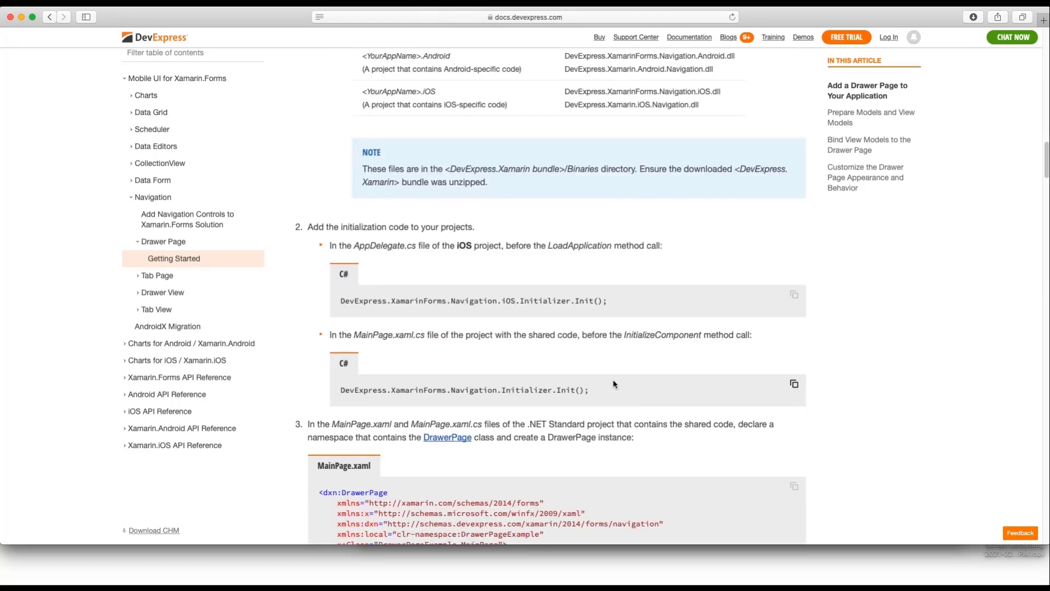
pyautogui.scroll(-3, 614, 383)
pyautogui.scroll(-2, 614, 383)
pyautogui.scroll(-1, 614, 383)
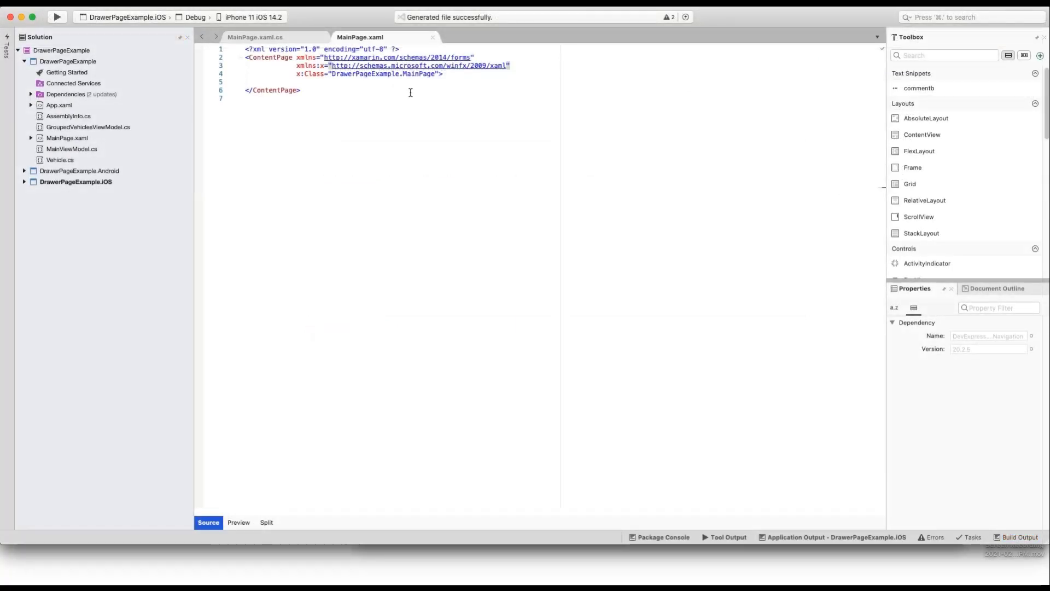
# Step: Paste the dxn and local namespaces, replace ContentPage with dxn:DrawerPage, and save
pyautogui.click(519, 66)
pyautogui.press('Return')
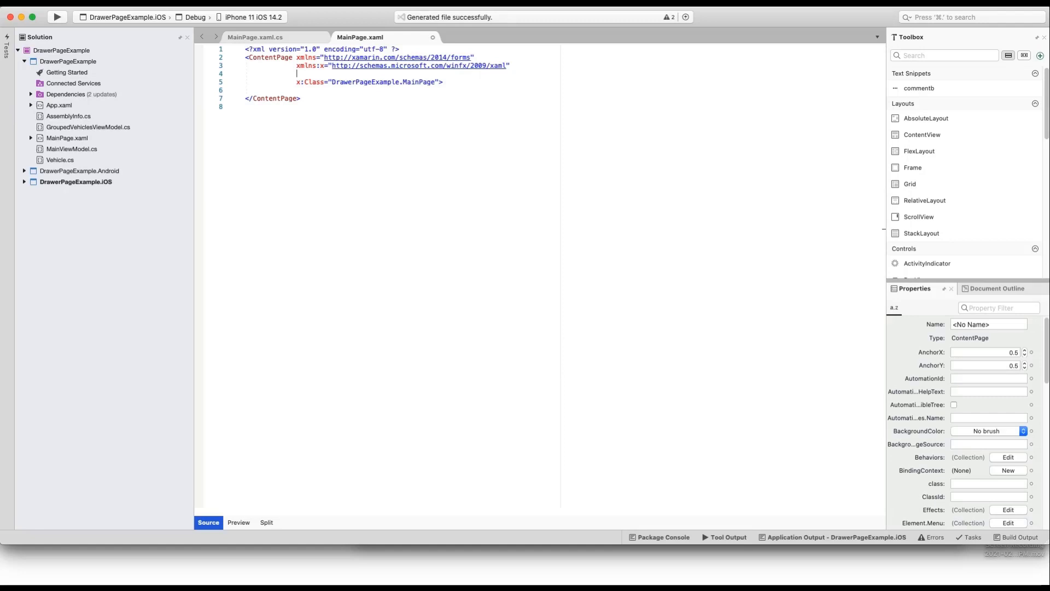
pyautogui.write('xmlns:dxn="http://schemas.devexpress.com/xamarin/2014/forms/navigation"              xmlns:local="clr-namespace:DrawerPageExample"')
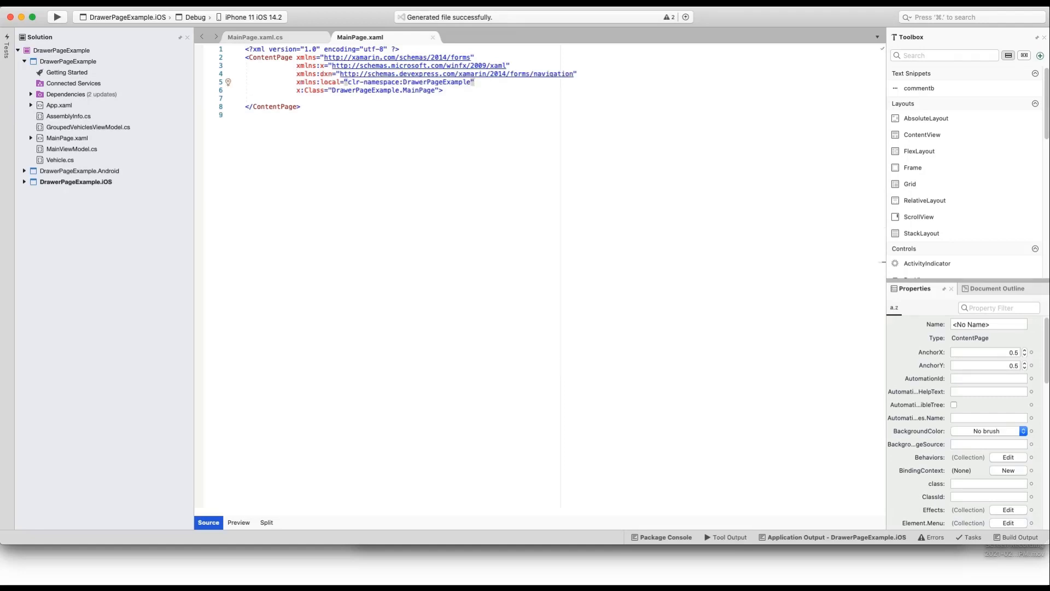
pyautogui.doubleClick(271, 58)
pyautogui.write('dxn')
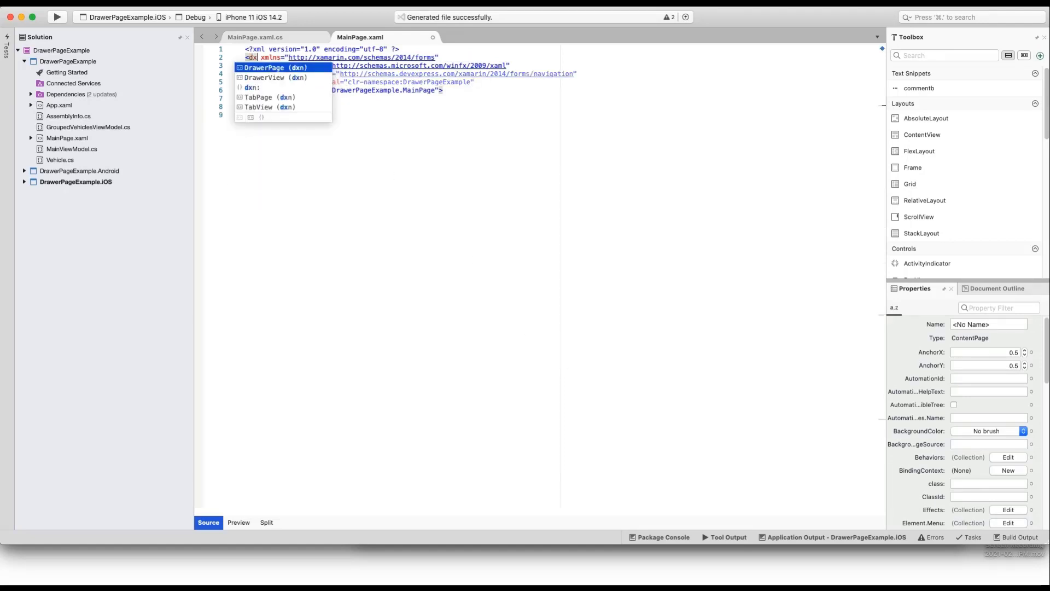
pyautogui.write(':')
pyautogui.press('Return')
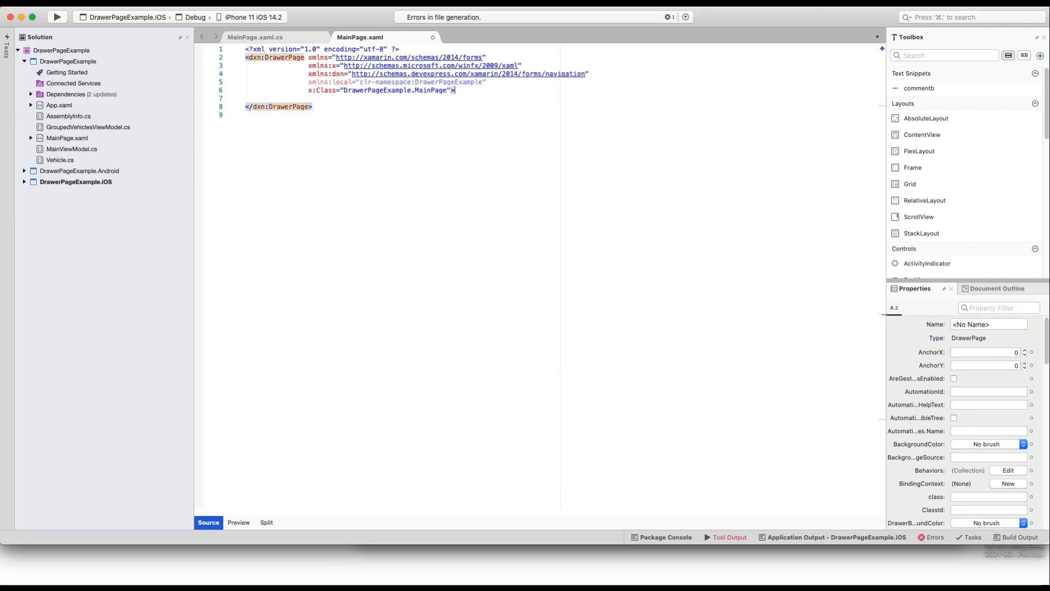
pyautogui.press('super+s')
# Step: Add 'using DevExpress.XamarinForms.Navigation;' and change MainPage's base class to DrawerPage
pyautogui.click(255, 37)
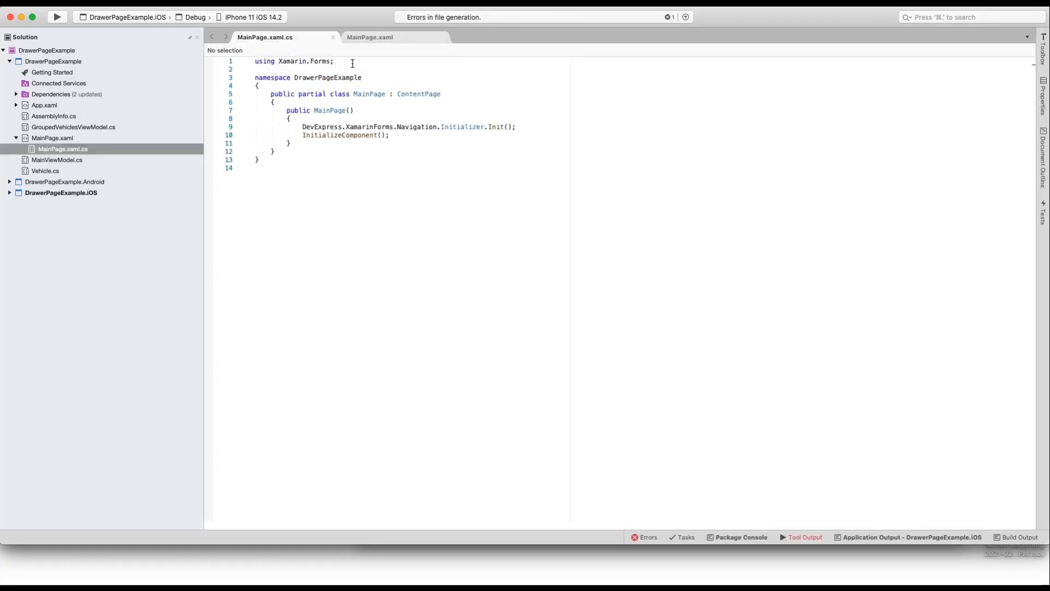
pyautogui.press('Return')
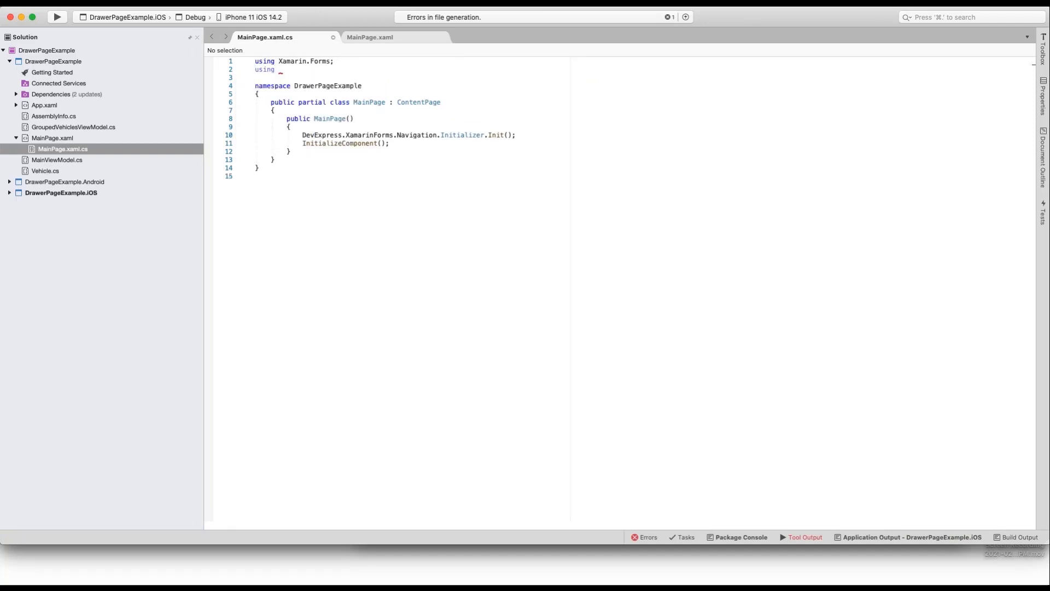
pyautogui.write('using DevExpress.XamarinForms.Navigation;')
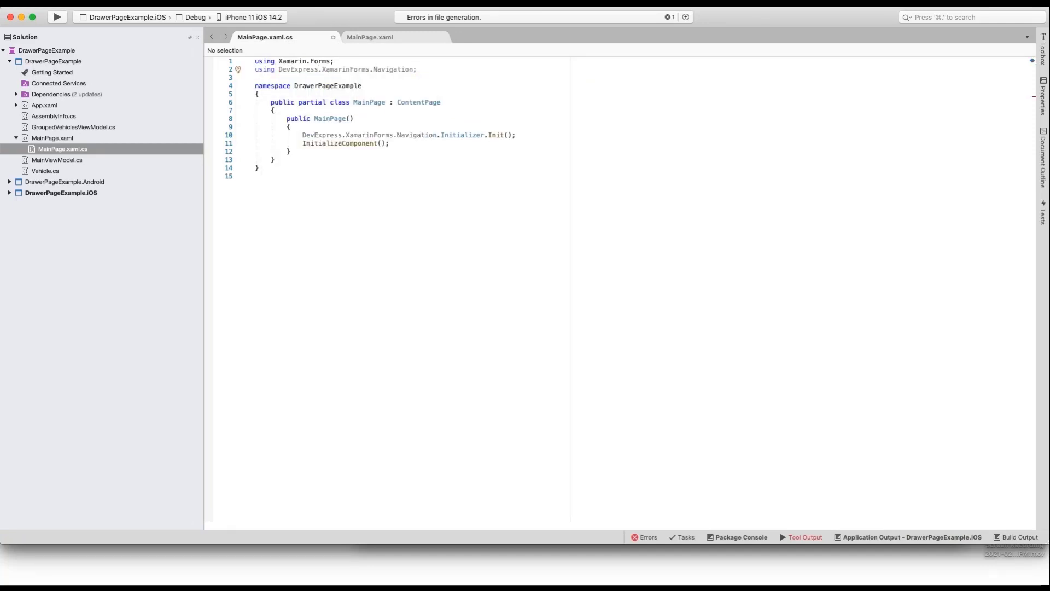
pyautogui.doubleClick(418, 102)
pyautogui.write('Draw')
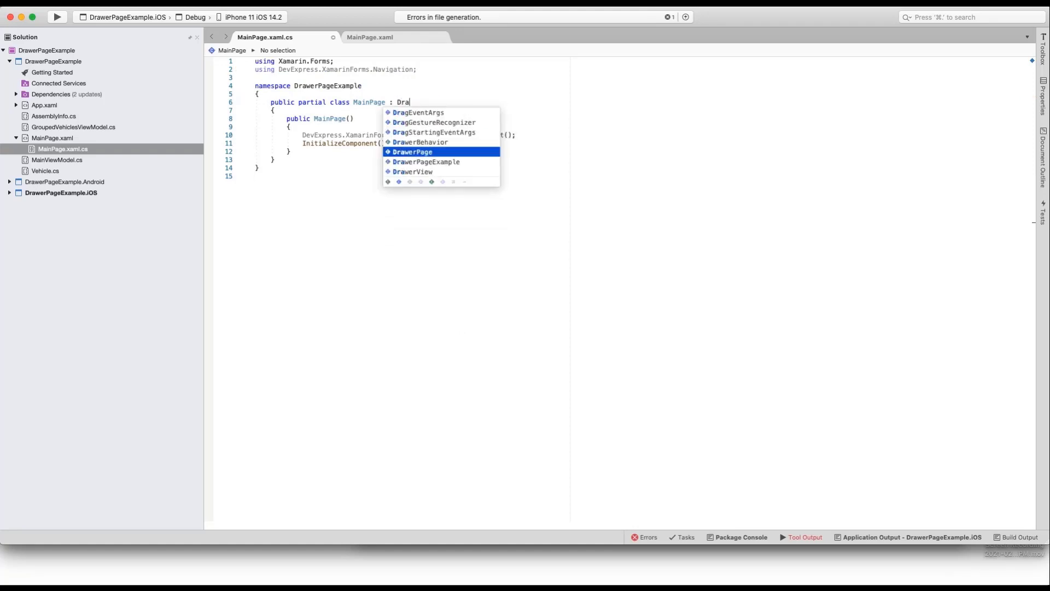
pyautogui.press('Tab')
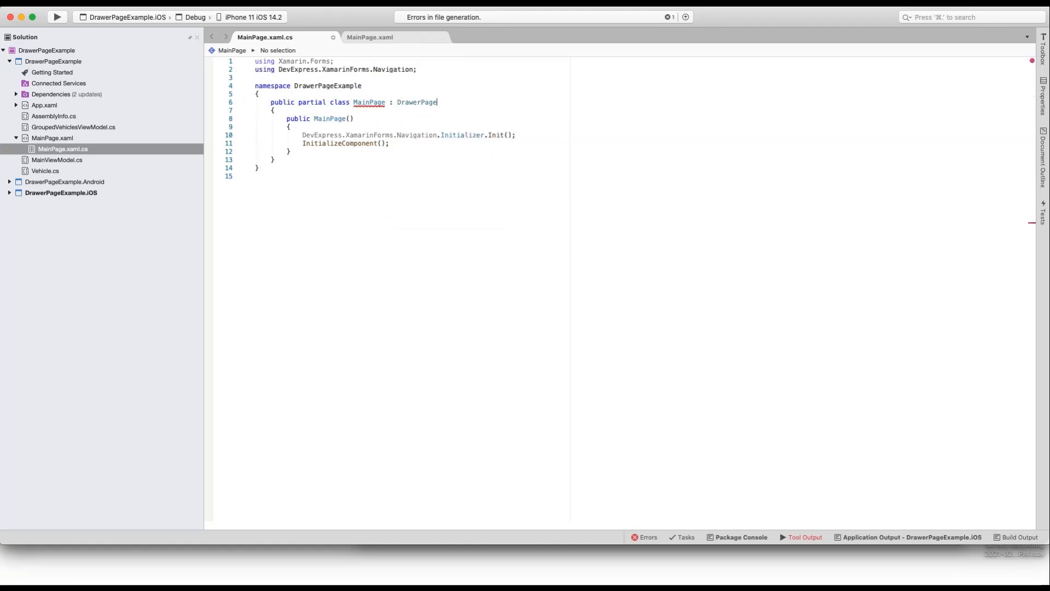
pyautogui.doubleClick(417, 102)
# Step: Return to the article's MainViewModel listing, then switch back to Visual Studio
pyautogui.press('super+Tab')
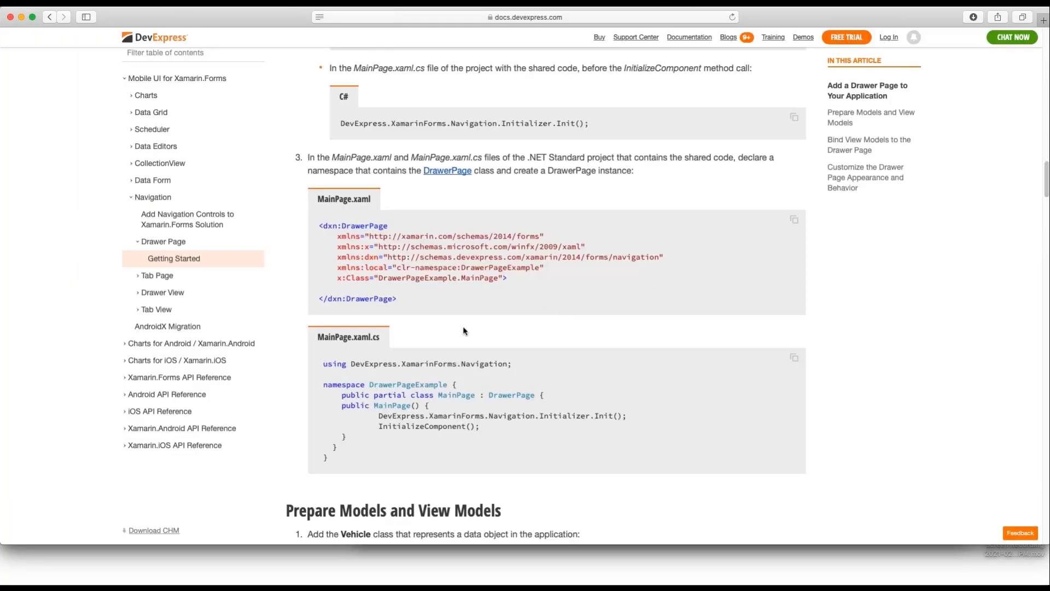
pyautogui.scroll(-5, 463, 330)
pyautogui.scroll(-3, 464, 330)
pyautogui.scroll(-4, 464, 330)
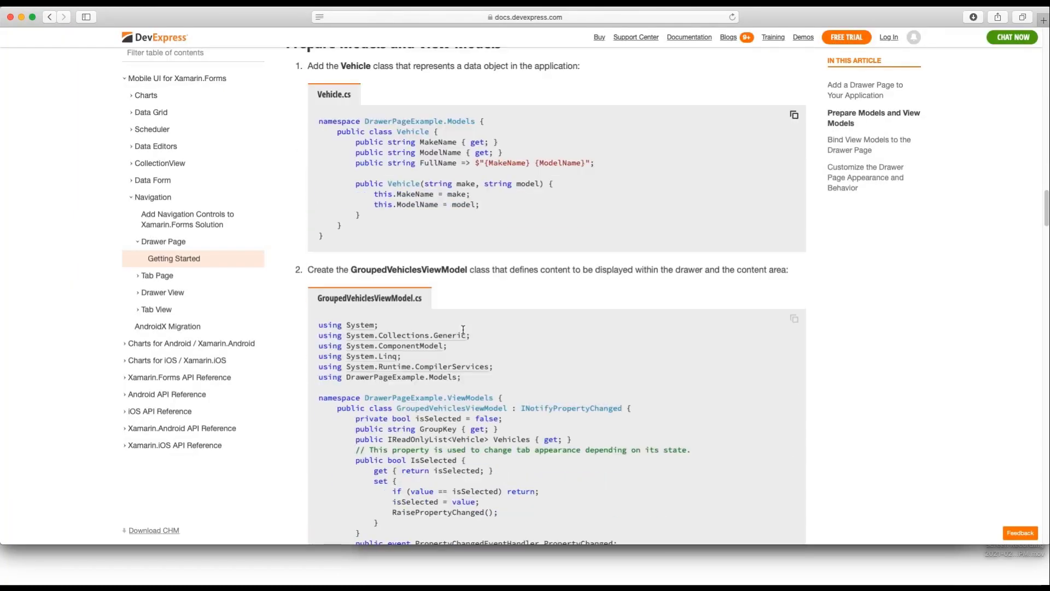
pyautogui.scroll(-5, 464, 332)
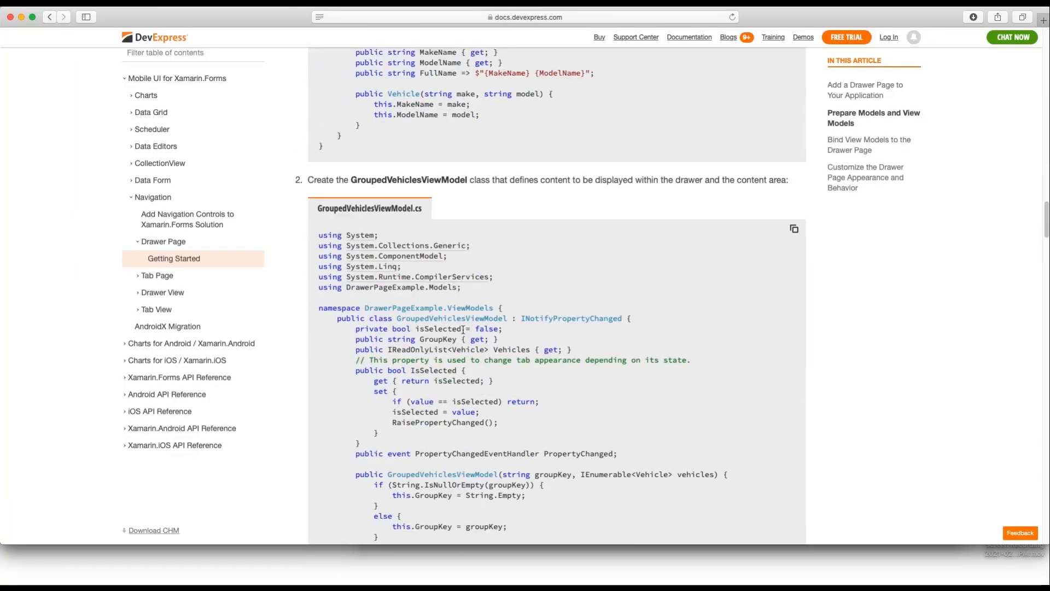
pyautogui.scroll(-5, 464, 331)
pyautogui.scroll(-4, 464, 333)
pyautogui.scroll(-5, 464, 332)
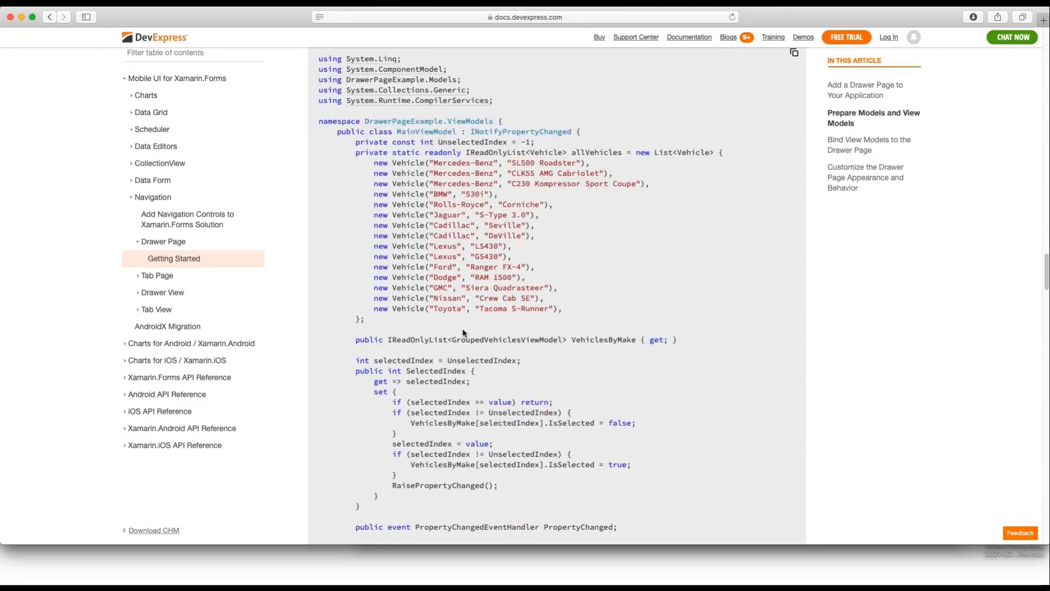
pyautogui.scroll(-3, 464, 333)
pyautogui.press('super+Tab')
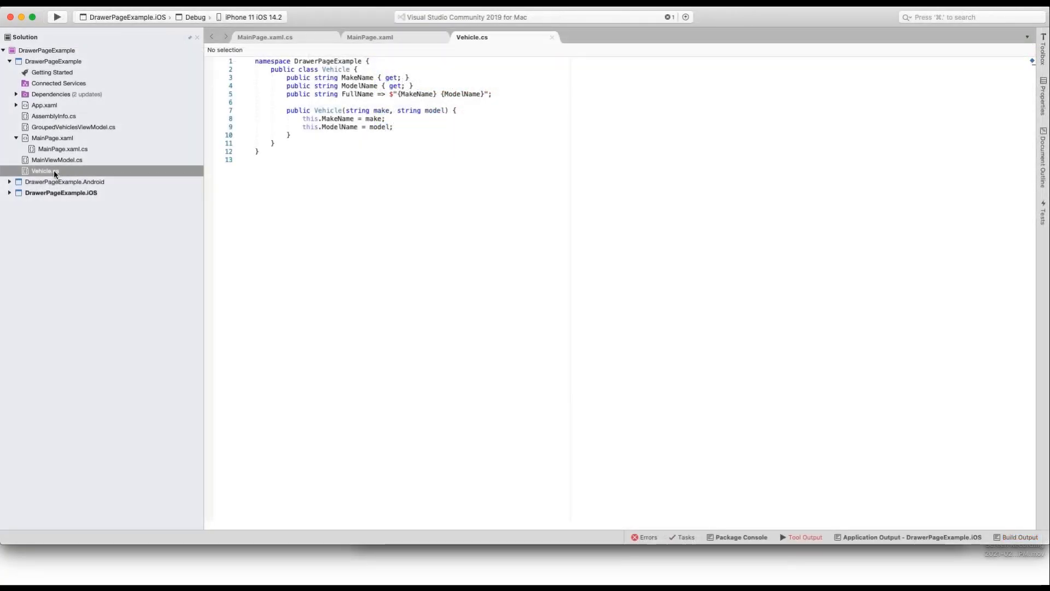
# Step: Open GroupedVehiclesViewModel.cs and MainViewModel.cs, review them, then close the model tabs
pyautogui.doubleClick(61, 128)
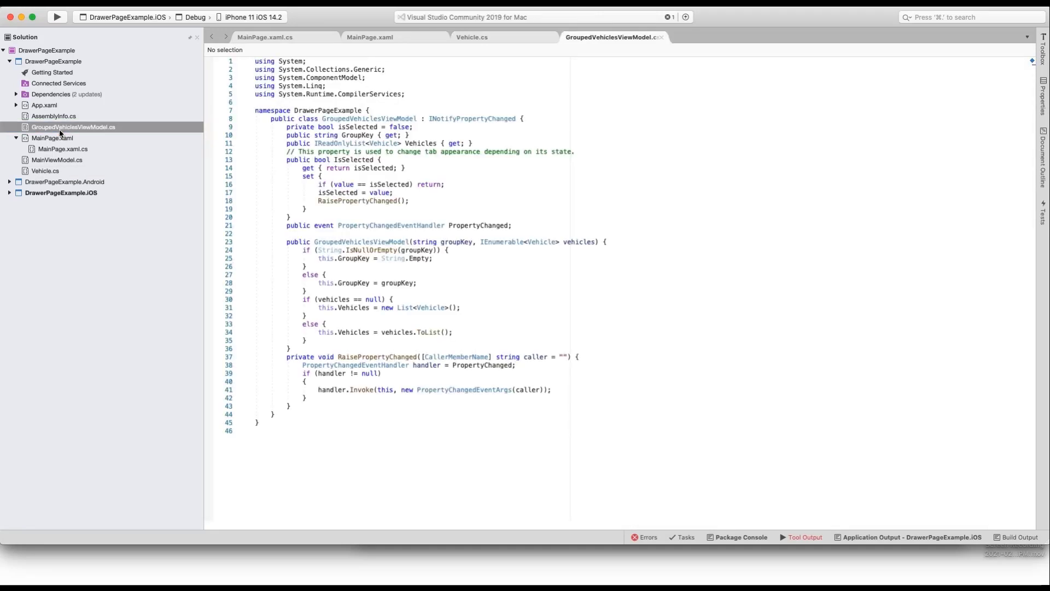
pyautogui.doubleClick(57, 160)
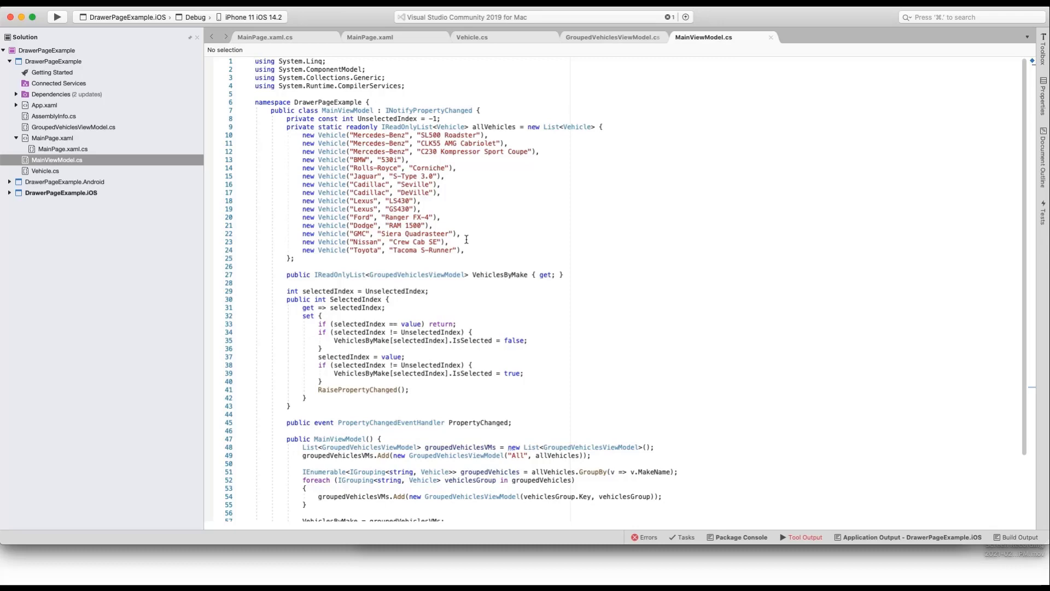
pyautogui.scroll(-4, 468, 241)
pyautogui.scroll(-4, 467, 240)
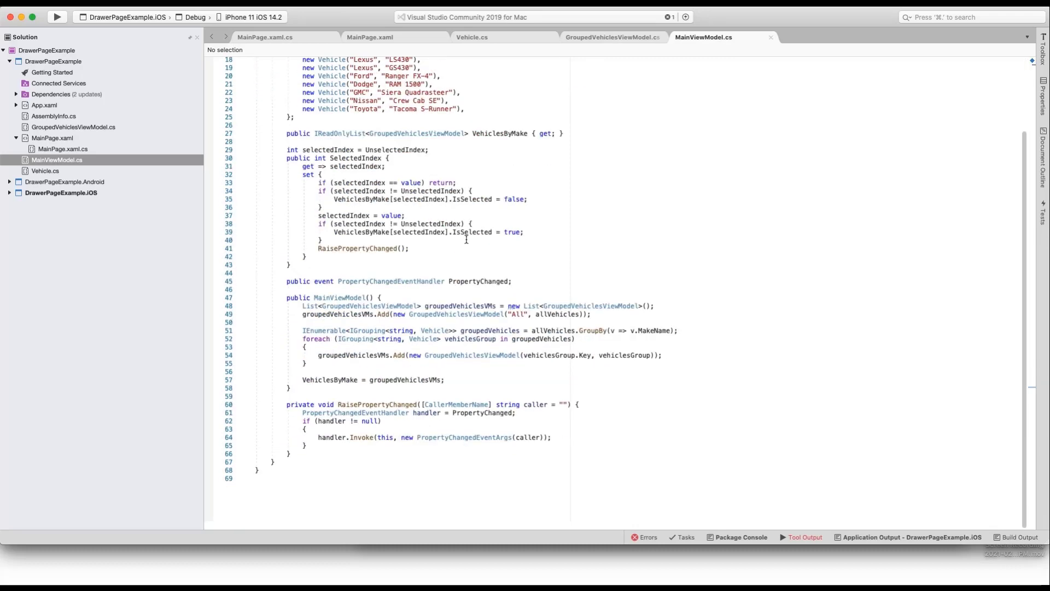
pyautogui.scroll(8, 467, 240)
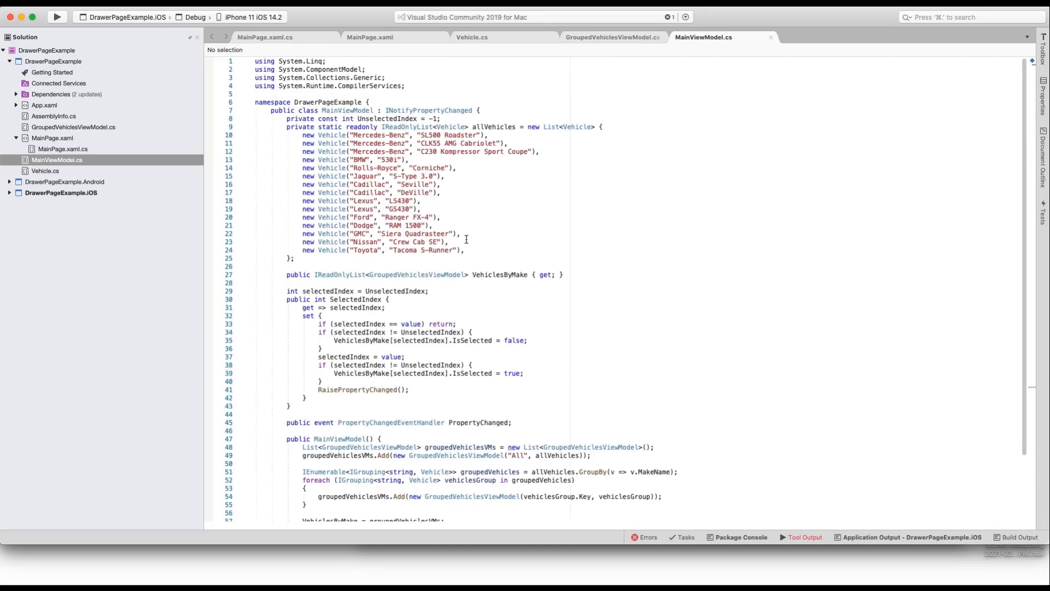
pyautogui.click(554, 39)
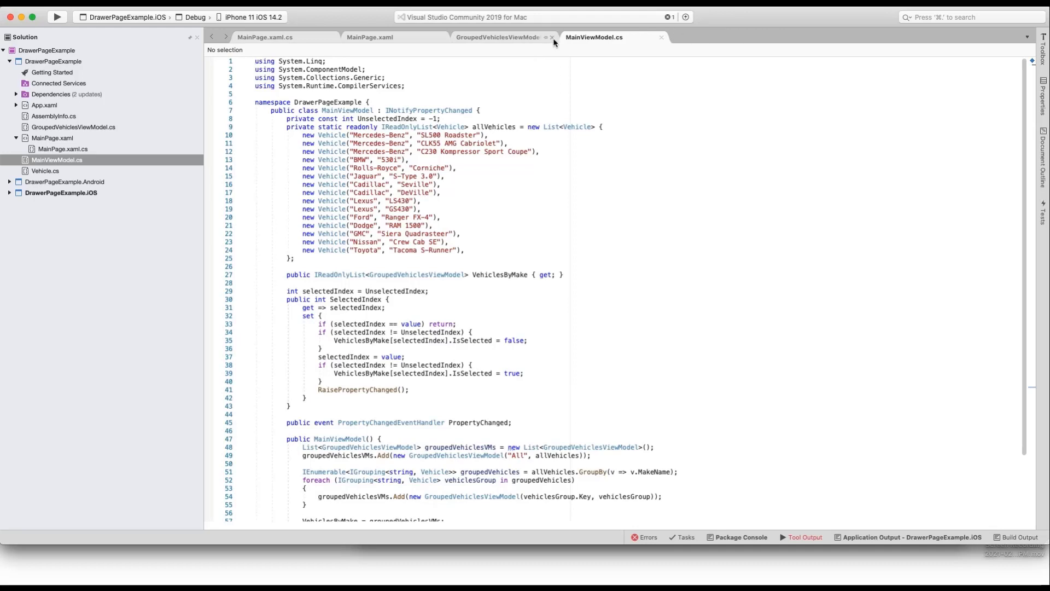
pyautogui.click(554, 38)
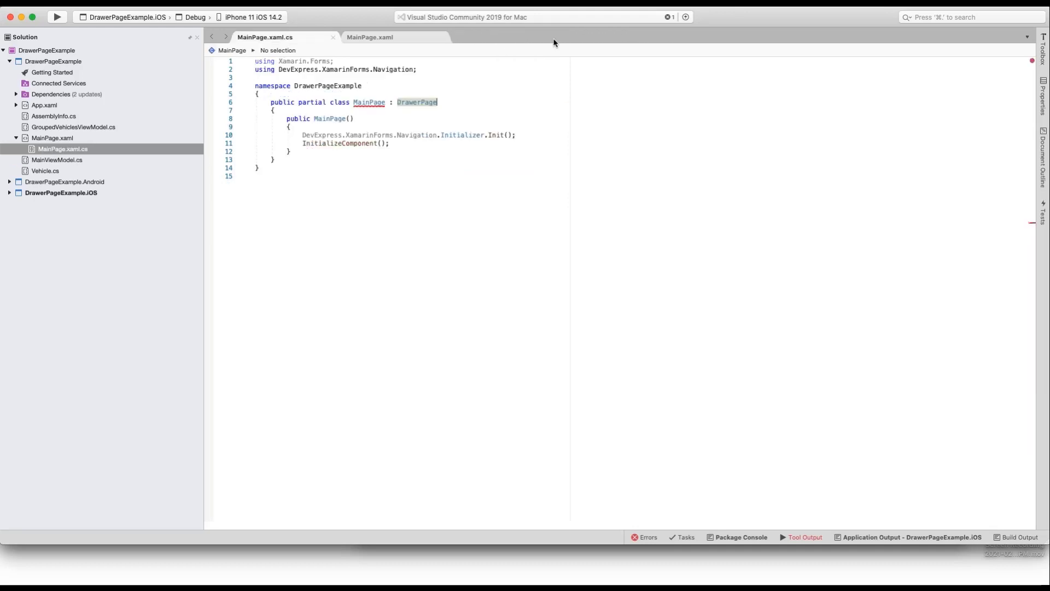
# Step: Paste the BindingContext, DrawerContent and MainContent ListView markup into DrawerPage and run the app
pyautogui.click(371, 37)
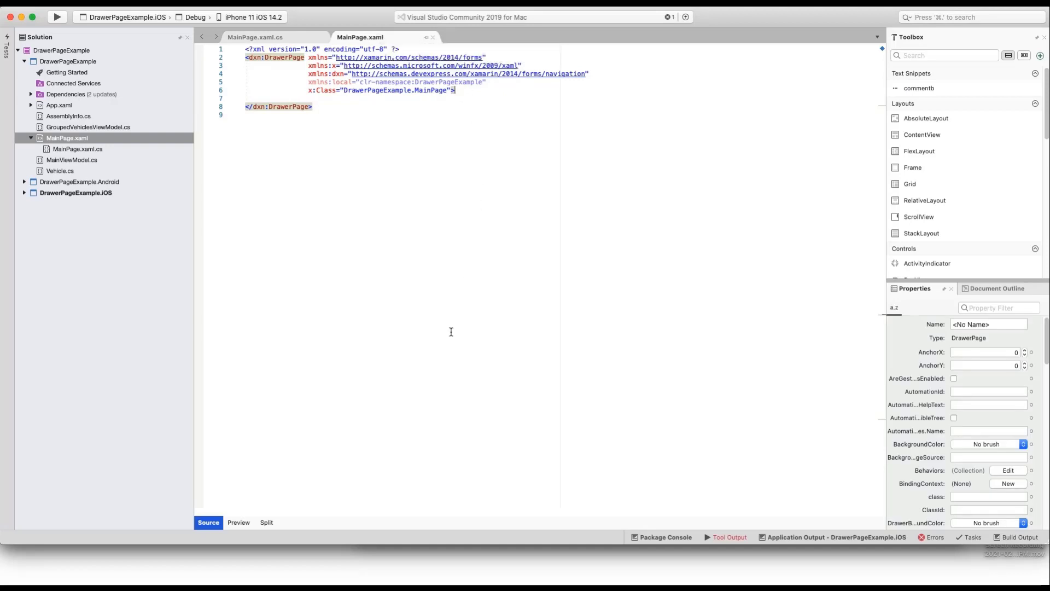
pyautogui.press('Return')
pyautogui.write('<dxn:DrawerPage.BindingContext>         <local:MainViewModel/>     </dxn:DrawerPage.BindingContext>')
pyautogui.press('super+Return')
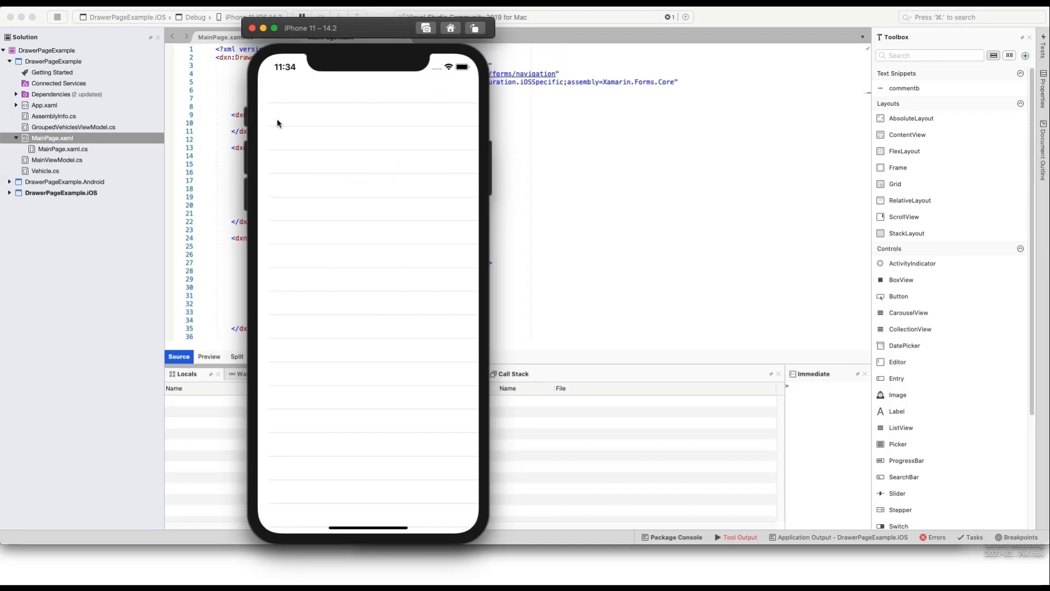
# Step: Filter the vehicle list via the drawer by All, Mercedes-Benz and Cadillac, then stop the app
pyautogui.click(324, 92)
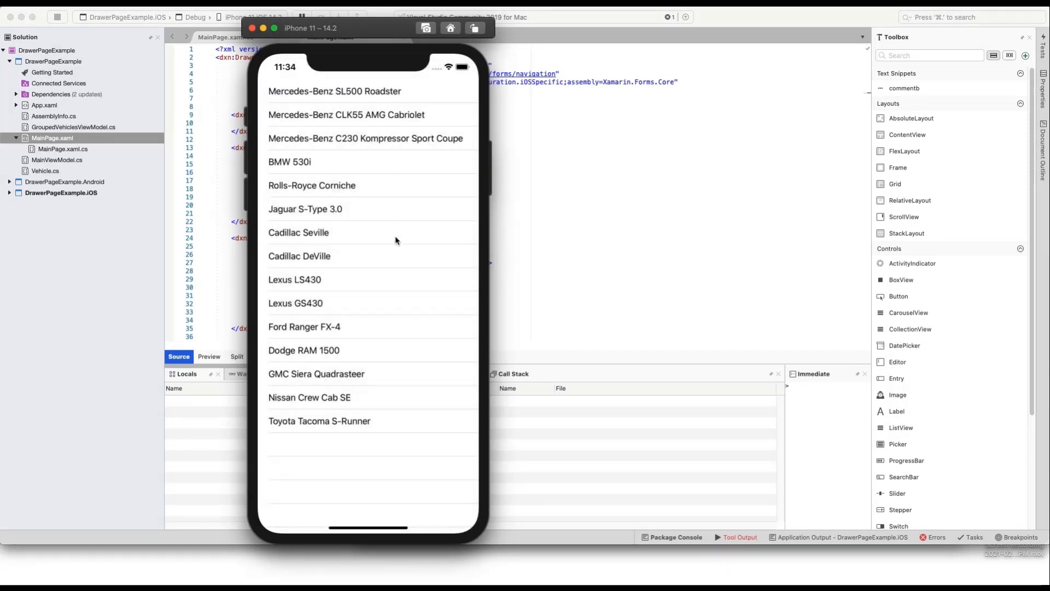
pyautogui.scroll(-1, 398, 239)
pyautogui.scroll(1, 387, 174)
pyautogui.moveTo(268, 104); pyautogui.dragTo(314, 119)
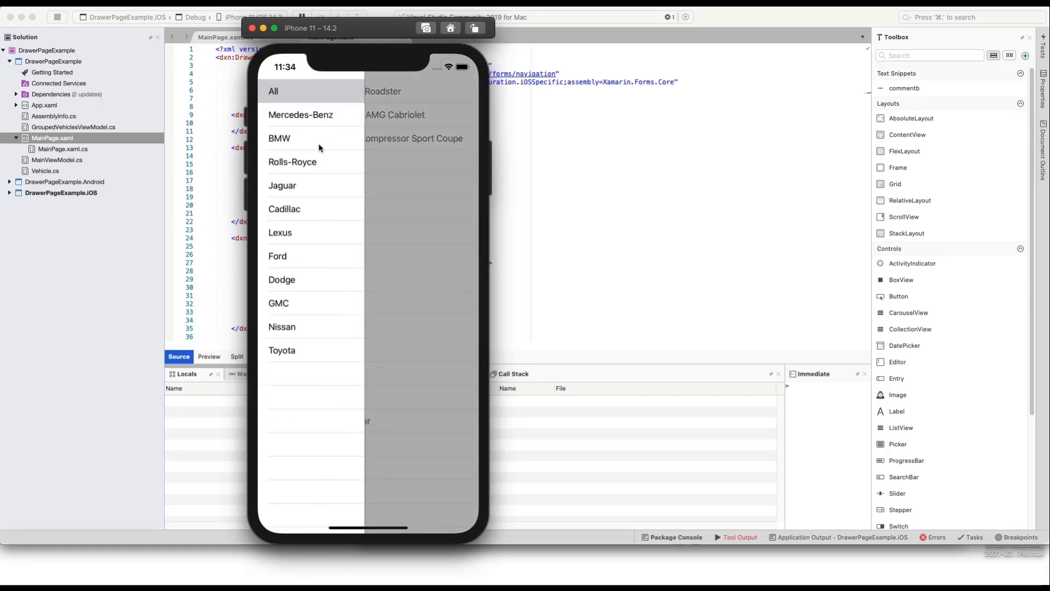
pyautogui.click(315, 119)
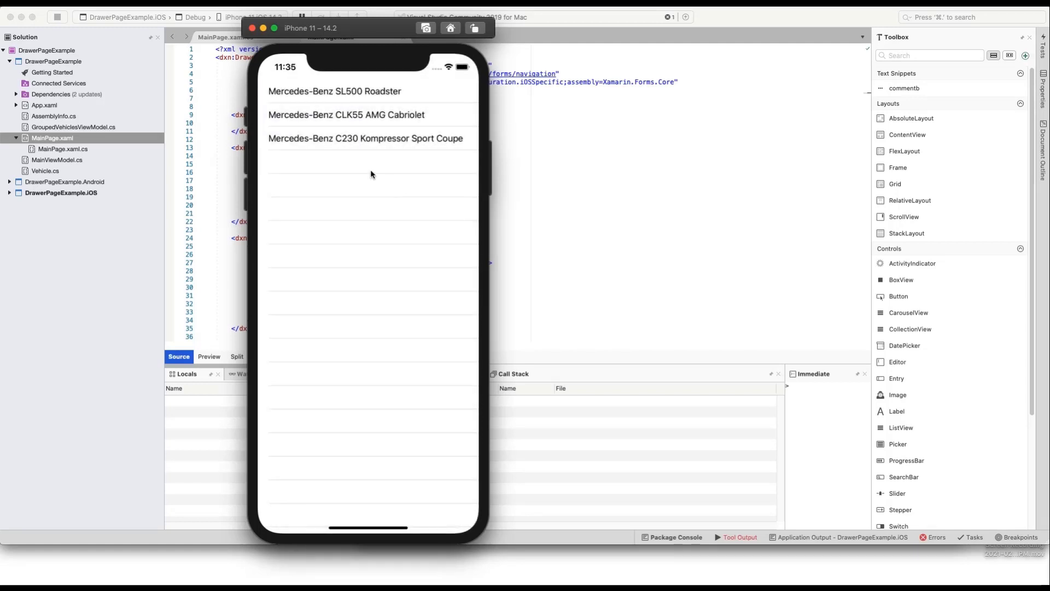
pyautogui.moveTo(267, 115); pyautogui.dragTo(316, 165)
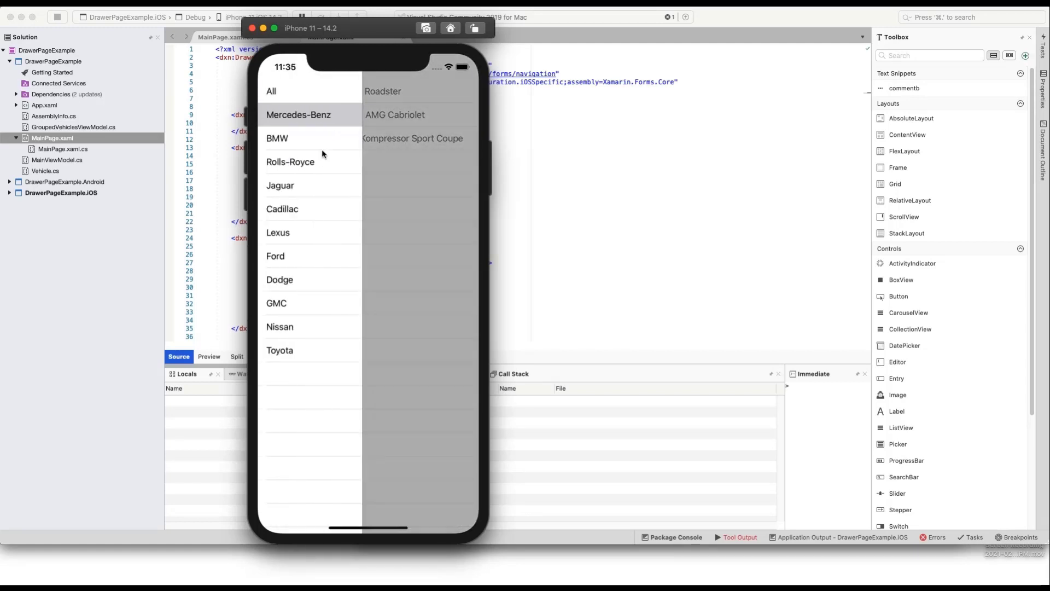
pyautogui.click(311, 206)
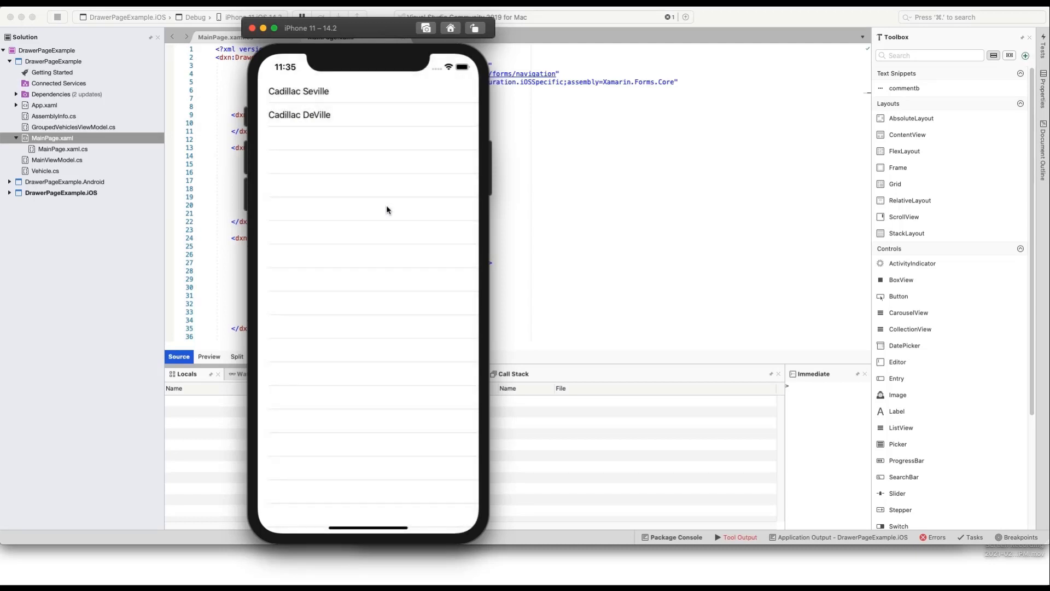
pyautogui.click(58, 17)
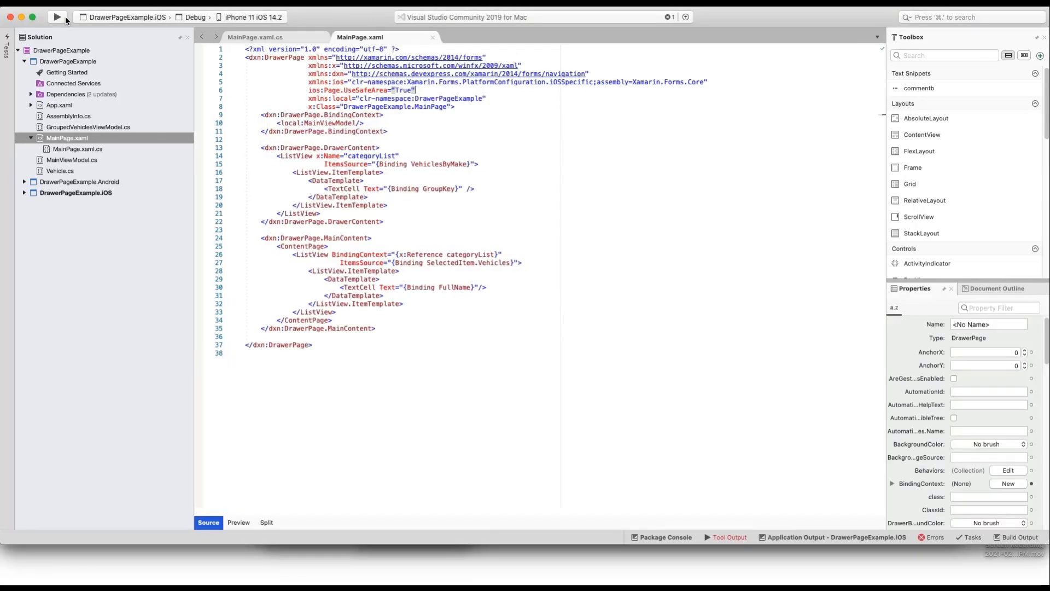
# Step: Add the IsLandscapeOriented bindable property and the OnSizeChanged handler to MainPage.xaml.cs
pyautogui.click(239, 37)
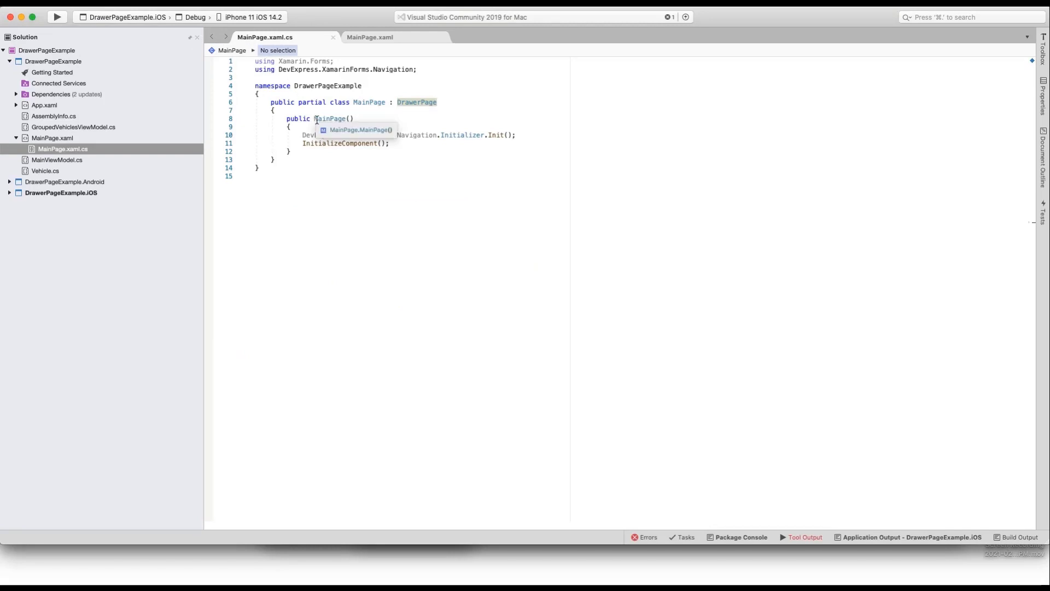
pyautogui.click(333, 61)
pyautogui.press('Return')
pyautogui.write('using ')
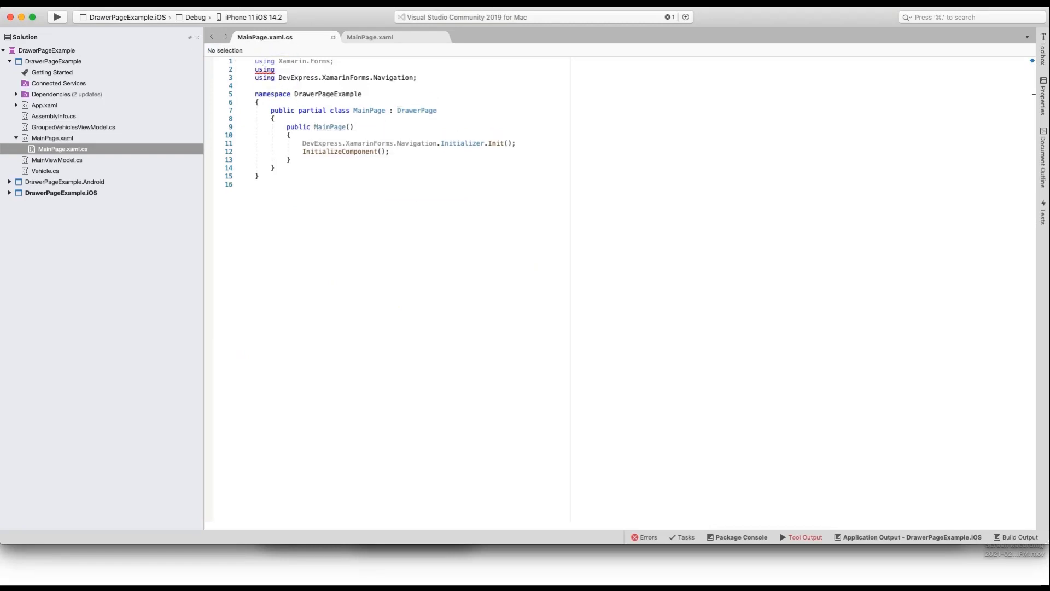
pyautogui.write('System;')
pyautogui.click(414, 344)
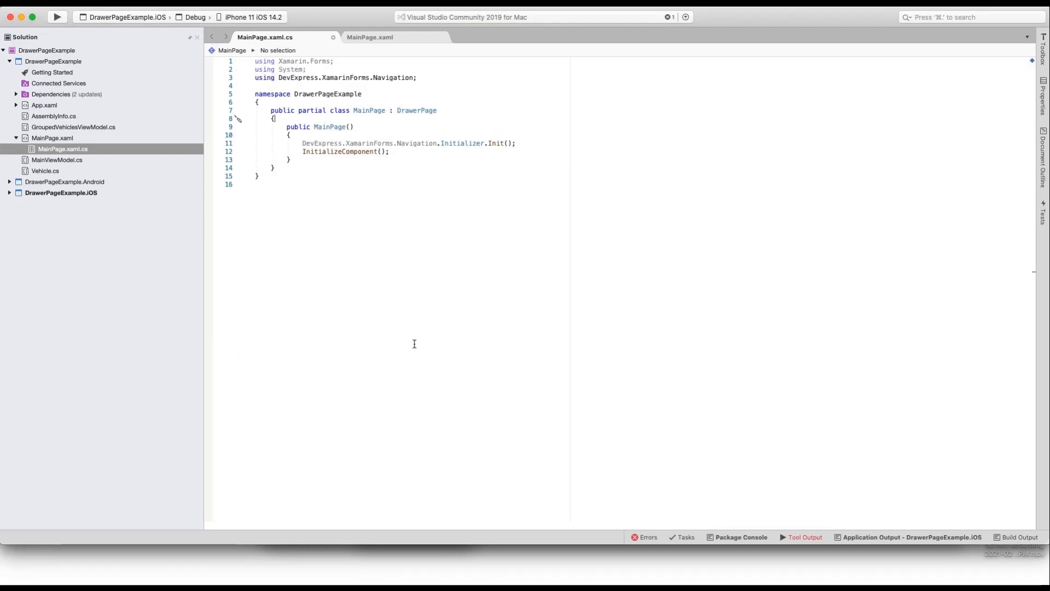
pyautogui.write('const string IsLandscapeOrientedPropertyName = "IsLandscapeOriented";          public static readonly BindableProperty IsLandscapeOrientedProperty = BindableProperty.Create(             IsLandscapeOrientedPropertyName,             typeof(bool),             typeof(MainPage),             defaultValue: false);          public bool IsLandscapeOriented         {             get => (bool)GetValue(IsLandscapeOrientedProperty);             set => SetValue(IsLandscapeOrientedProperty, value);         }')
pyautogui.press('Return')
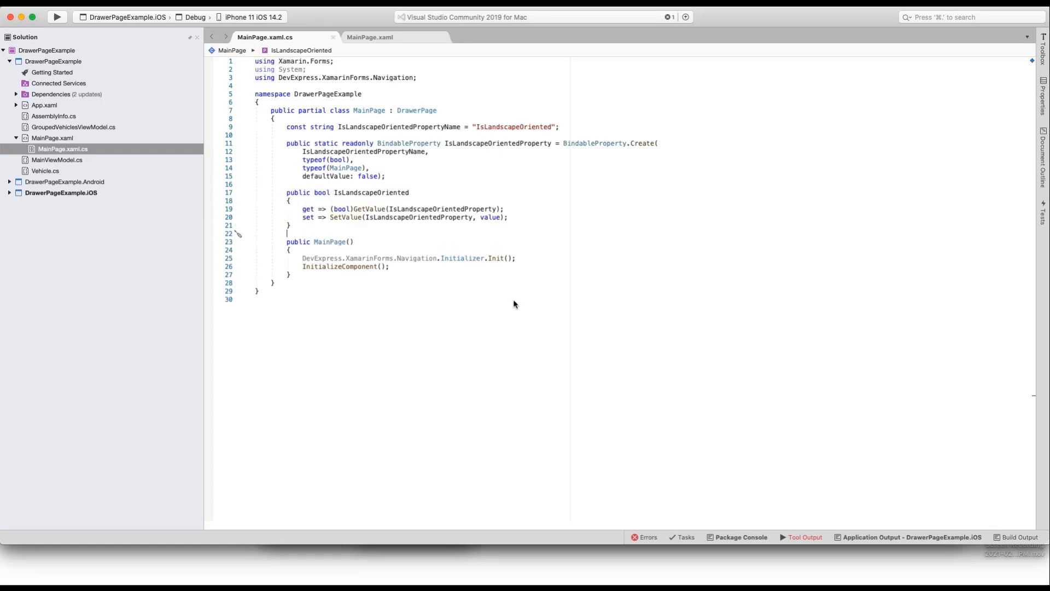
pyautogui.click(478, 276)
pyautogui.press('Return')
pyautogui.write('SizeChanged += OnSizeChanged;')
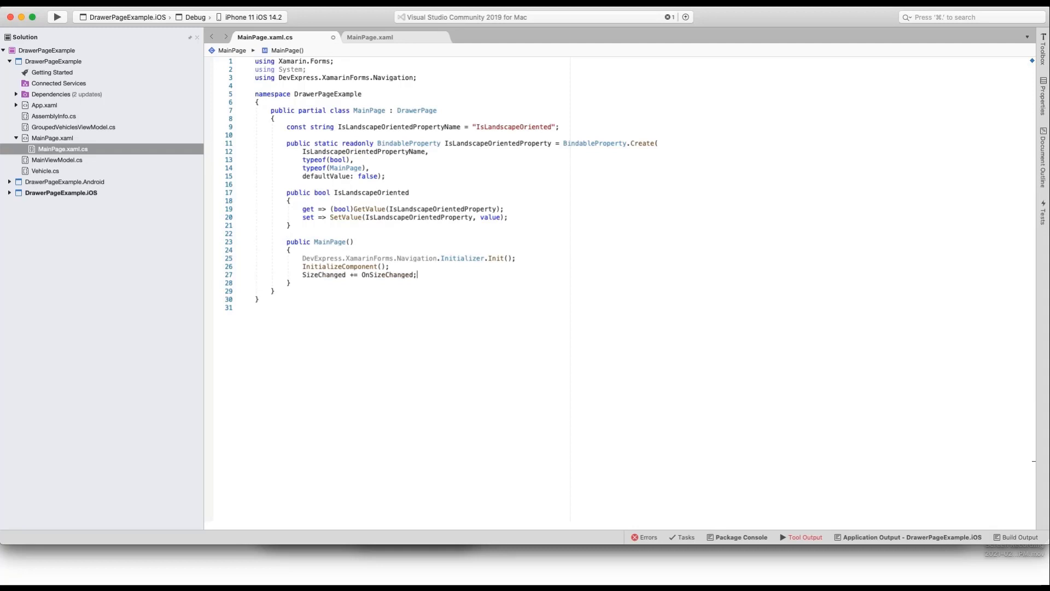
pyautogui.write('protected void OnSizeChanged(object sender, EventArgs args) {     IsLandscapeOriented = this.Width > this.Height; }')
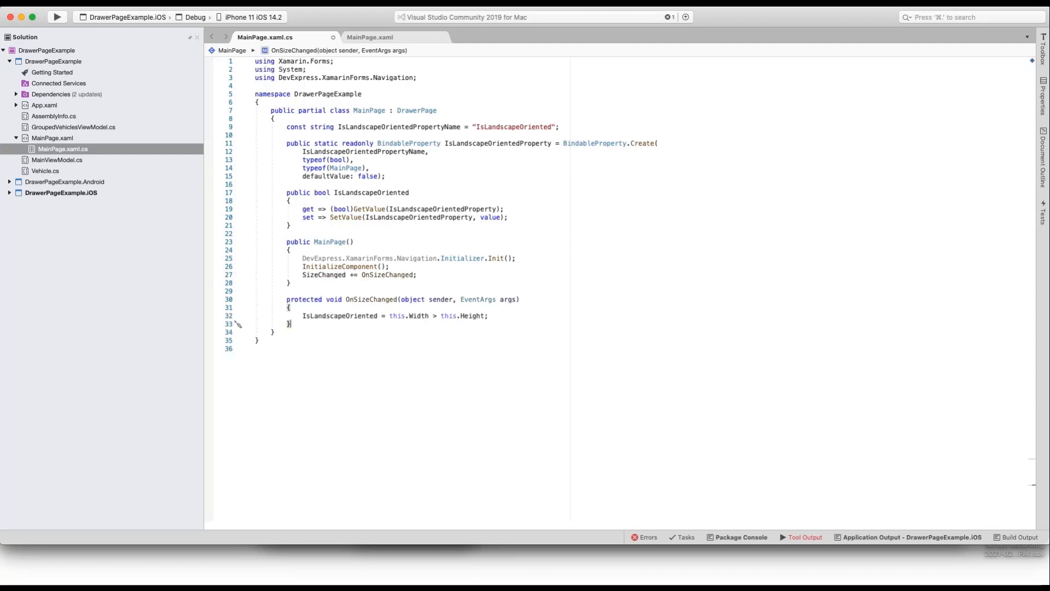
# Step: Paste the BoolToDrawerBehaviorConverter class and import System.Globalization for CultureInfo
pyautogui.click(280, 332)
pyautogui.press('Return')
pyautogui.press('Return')
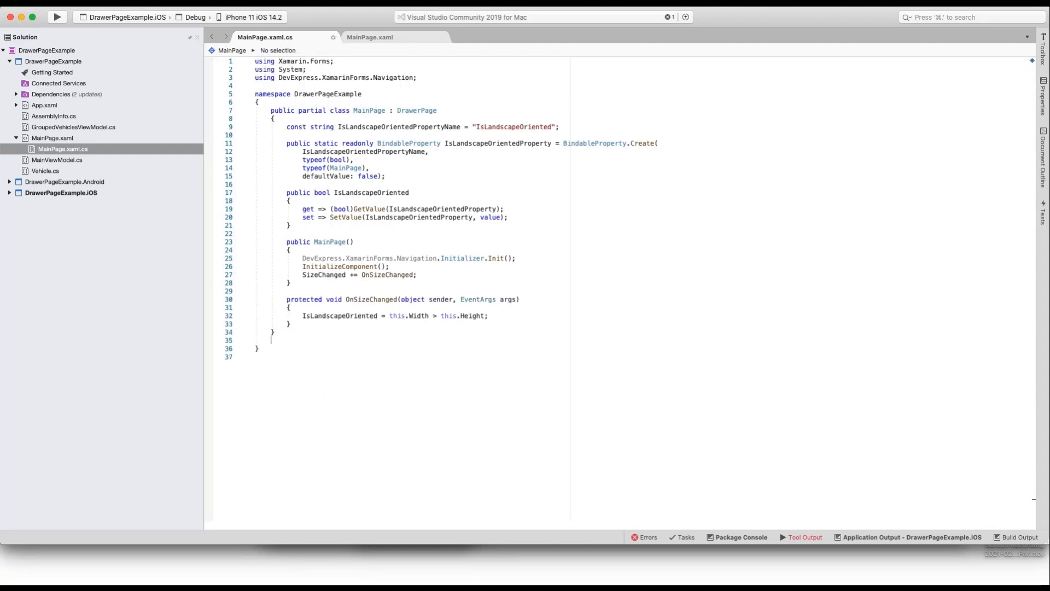
pyautogui.write('class BoolToDrawerBehaviorConverter : IValueConverter     {         public object Convert(object value, Type targetType, object parameter, CultureInfo culture)         {             if (targetType != typeof(DrawerBehavior)) return null;             bool boolValue = (bool)value;             return boolValue ? DrawerBehavior.Split : DrawerBehavior.SlideOnTop;         }          public object ConvertBack(object value, Type targetType, object parameter, CultureInfo culture)         {             throw new NotImplementedException();         }     }')
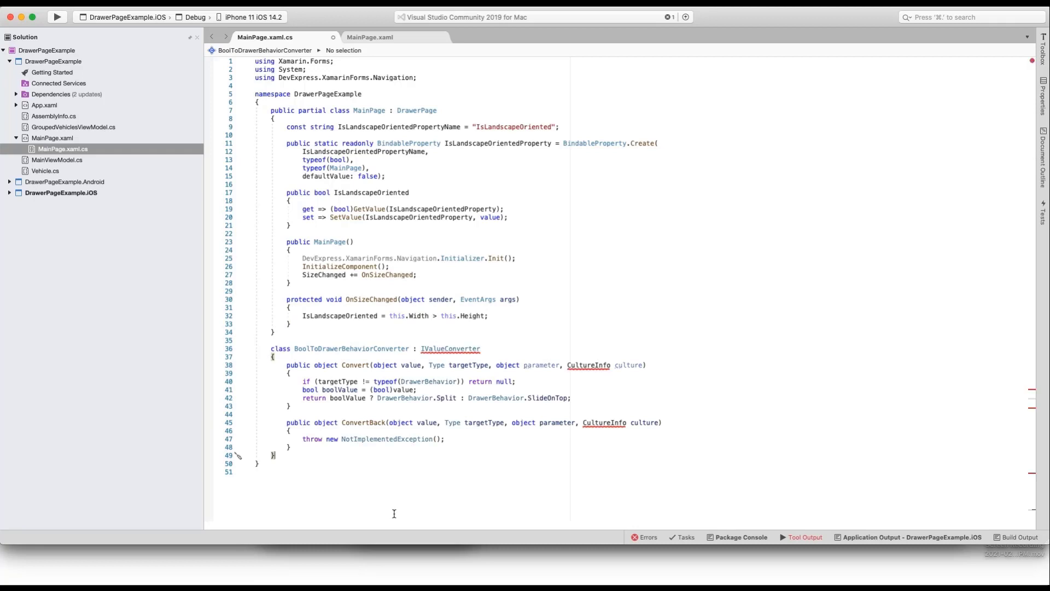
pyautogui.click(587, 419)
pyautogui.click(585, 434)
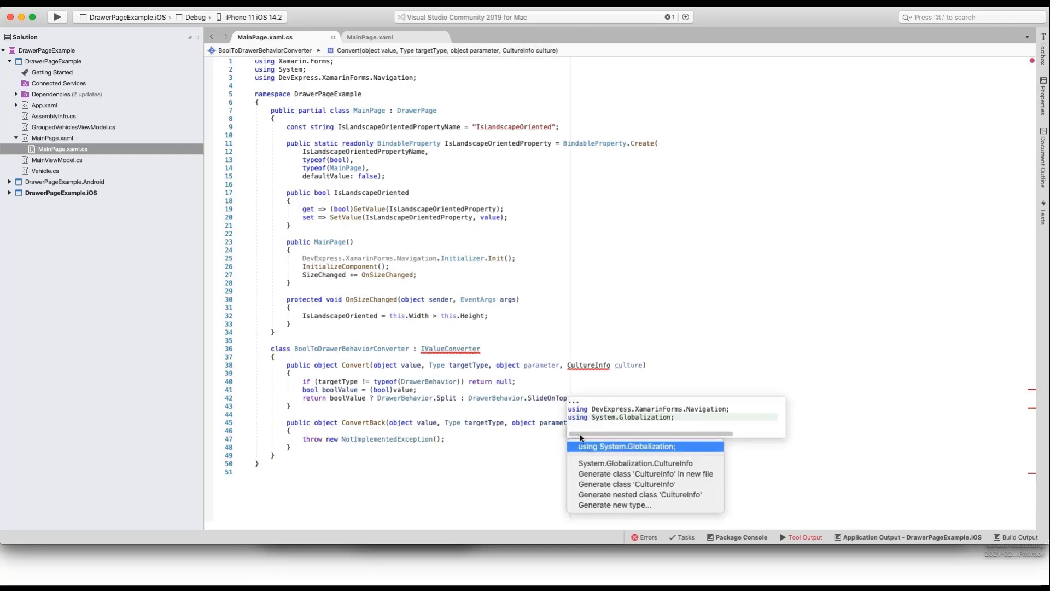
pyautogui.click(580, 447)
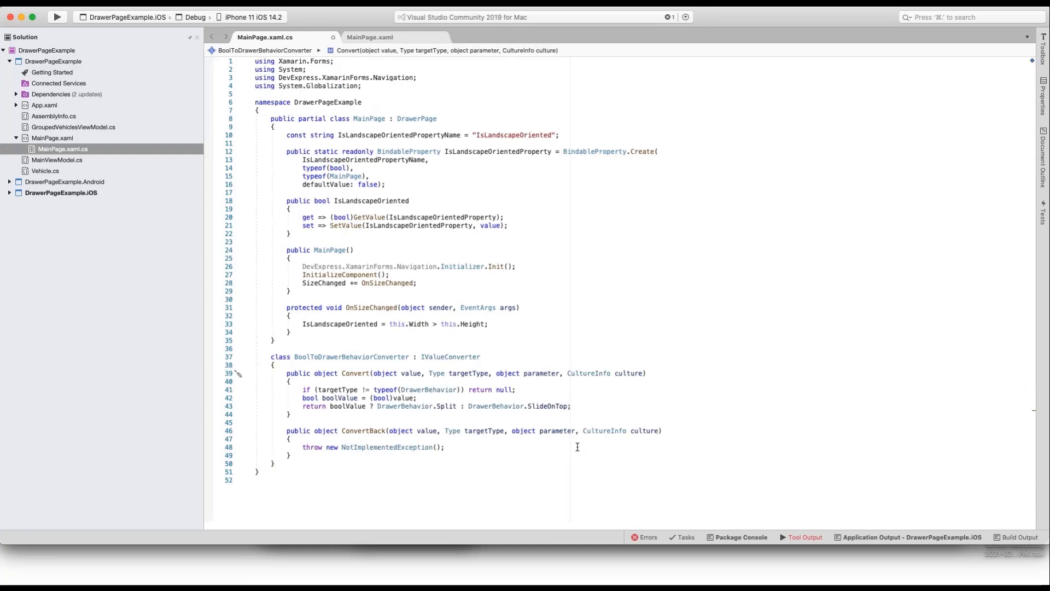
# Step: Name the DrawerPage 'drawer' and bind its DrawerBehavior to IsLandscapeOriented
pyautogui.click(370, 38)
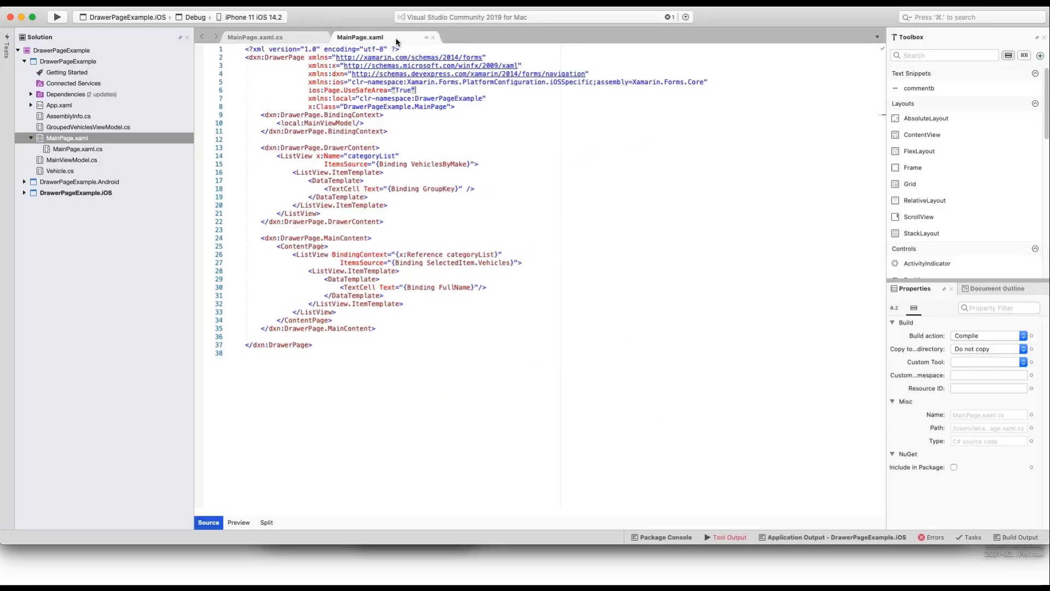
pyautogui.click(451, 107)
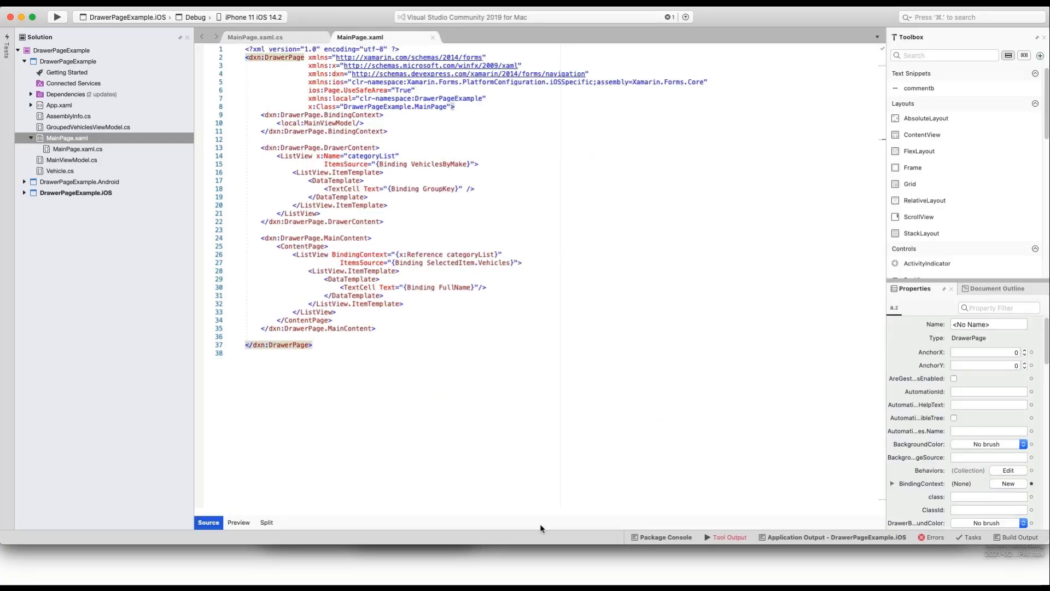
pyautogui.press('Return')
pyautogui.press('super+v')
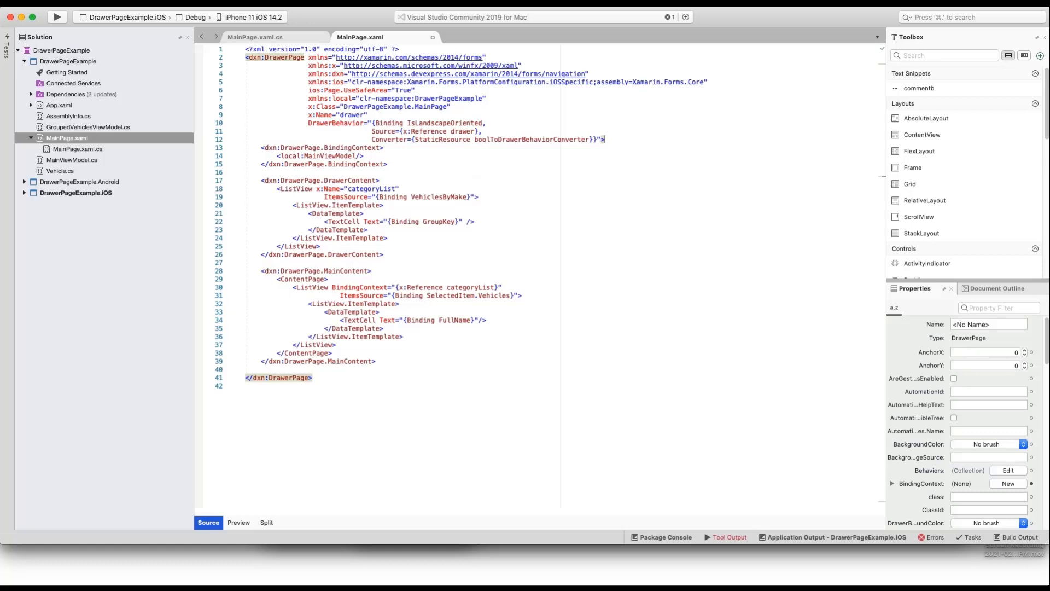
# Step: Add a Resources block declaring the converter, then expand App.xaml in the Solution pad
pyautogui.press('Return')
pyautogui.press('Return')
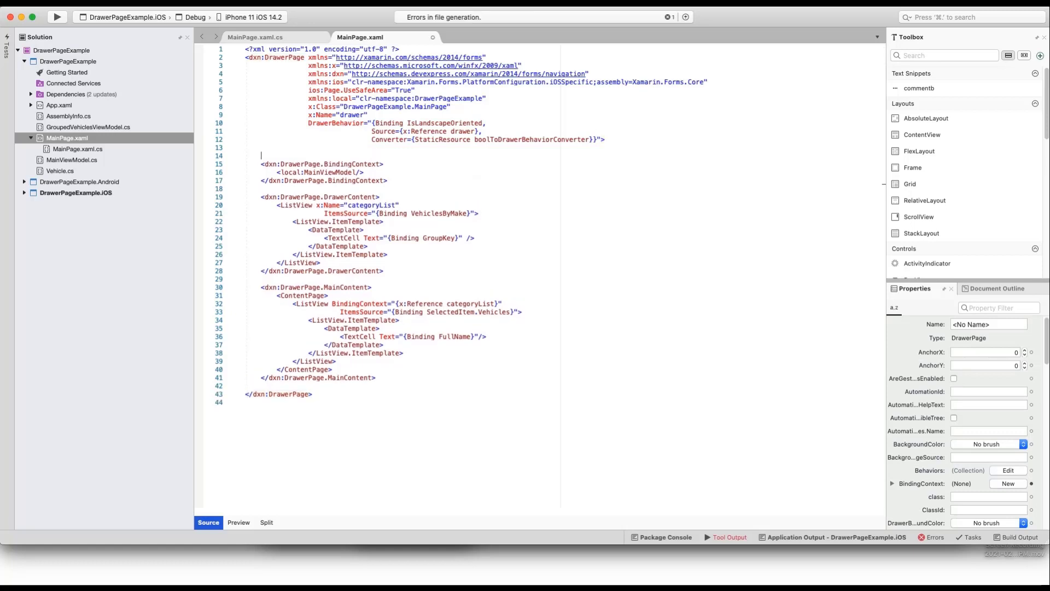
pyautogui.write('<dxn:DrawerPage.Resources>          <ResourceDictionary>              <local:BoolToDrawerBehaviorConverter x:Key="boolToDrawerBehaviorConverter"/>          </ResourceDictionary>      </dxn:DrawerPage.Resources>')
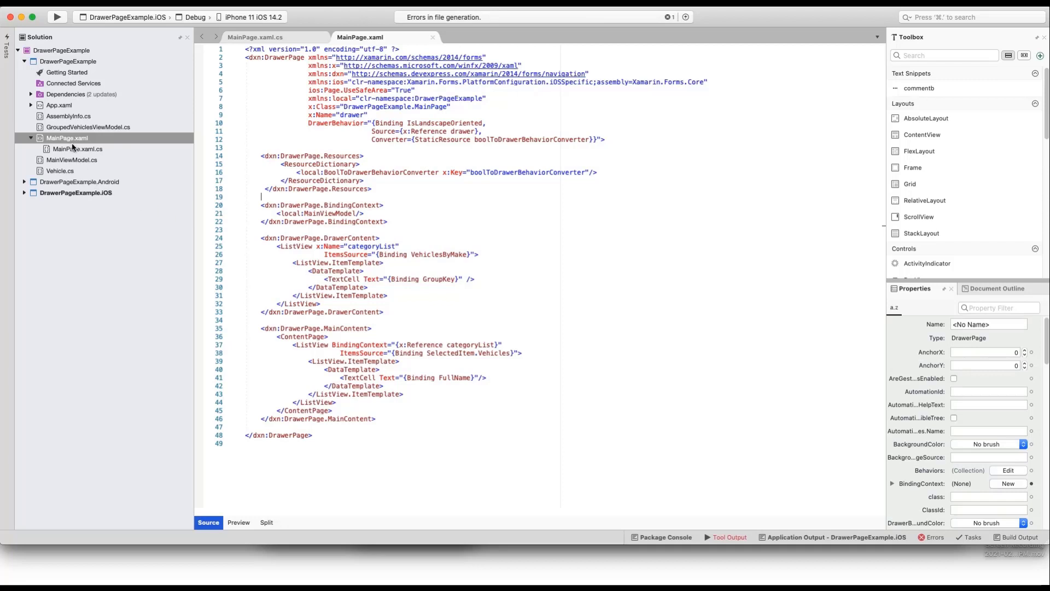
pyautogui.click(31, 105)
# Step: In App.xaml.cs comment out the MainPage assignment and add 'MainPage = new NavigationPage(new MainPage());'
pyautogui.doubleClick(59, 116)
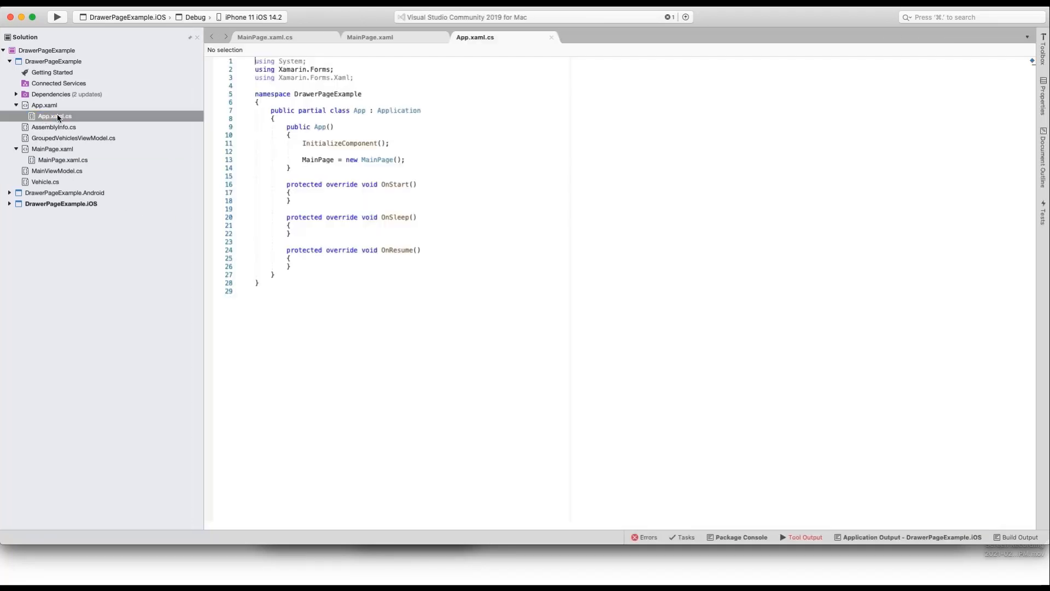
pyautogui.click(302, 159)
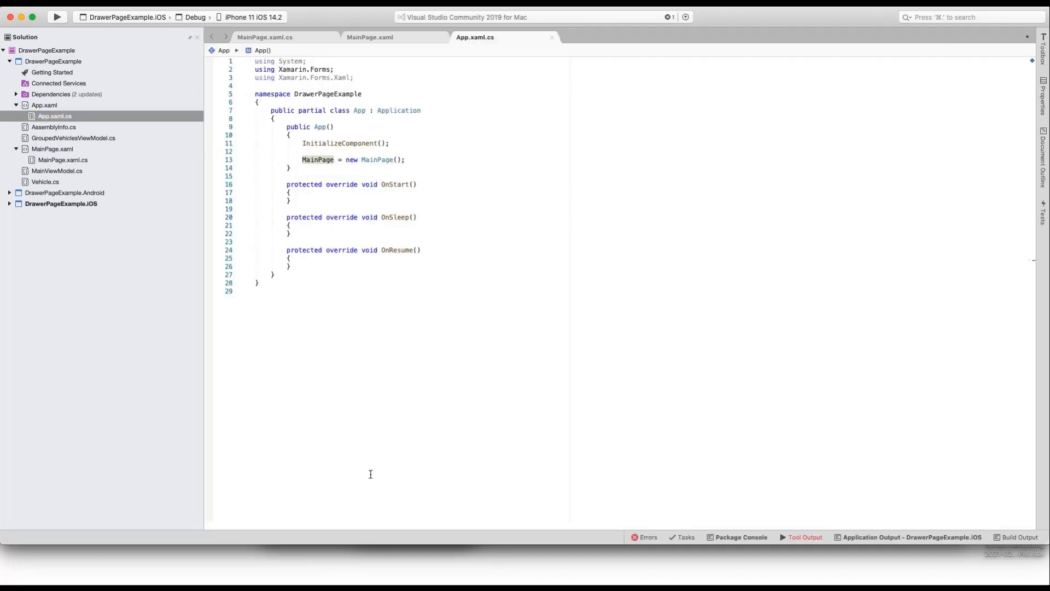
pyautogui.write('//')
pyautogui.press('End')
pyautogui.press('Return')
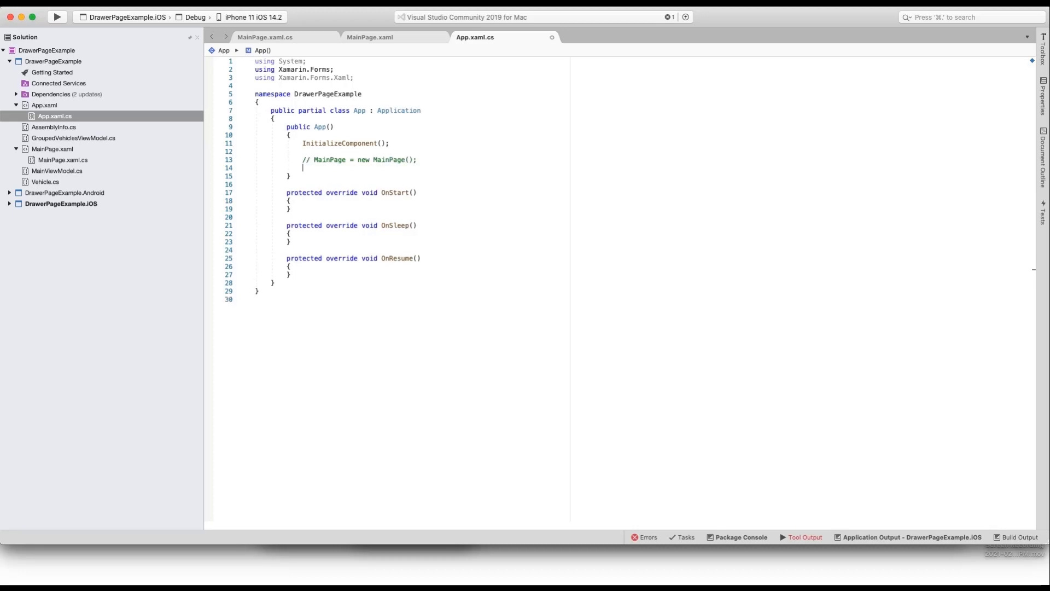
pyautogui.write('MainPage = new NavigationPage(new MainPage());')
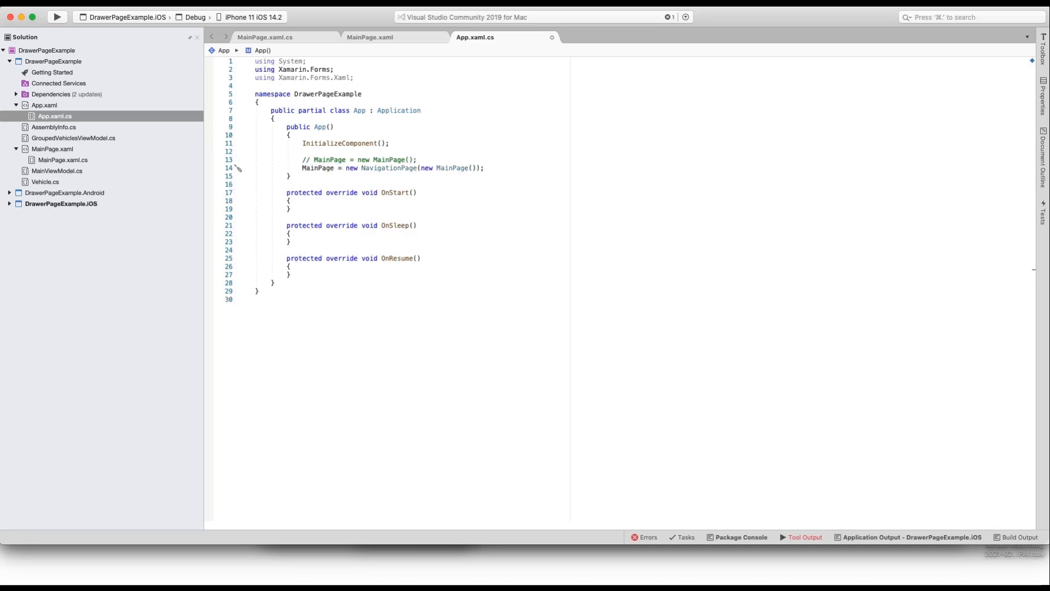
pyautogui.doubleClick(44, 106)
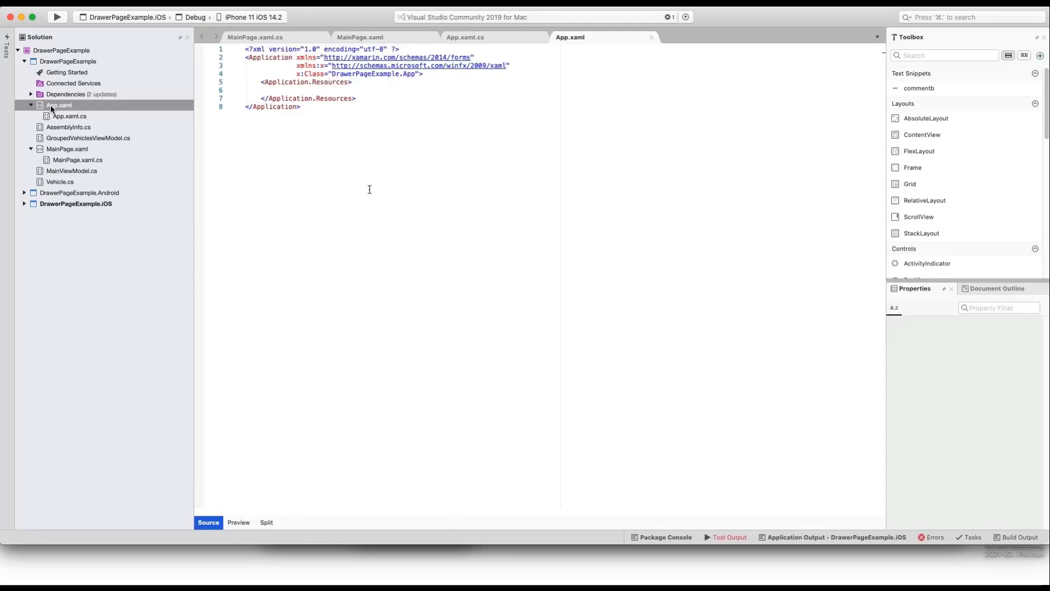
# Step: Add the NavigationPrimary colour and NavigationPage style resources, then return to MainPage.xaml
pyautogui.write('<ResourceDictionary>             <Color x:Key="NavigationPrimary">#2196F3</Color>             <Style TargetType="NavigationPage">                 <Setter Property="BarBackgroundColor" Value="{StaticResource NavigationPrimary}" />                 <Setter Property="BarTextColor" Value="White" />             </Style>         </ResourceDictionary>')
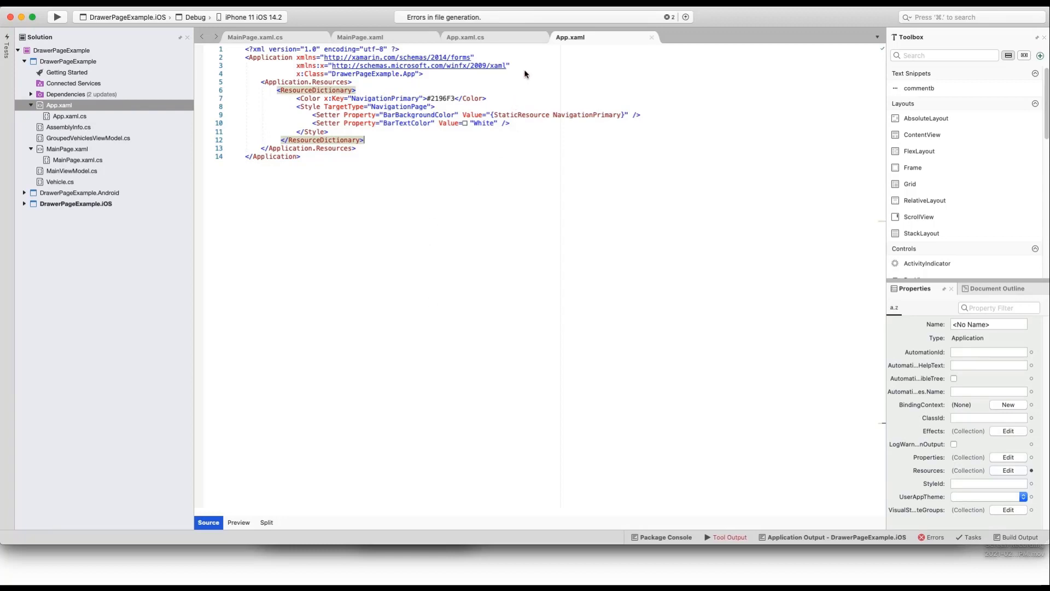
pyautogui.click(544, 37)
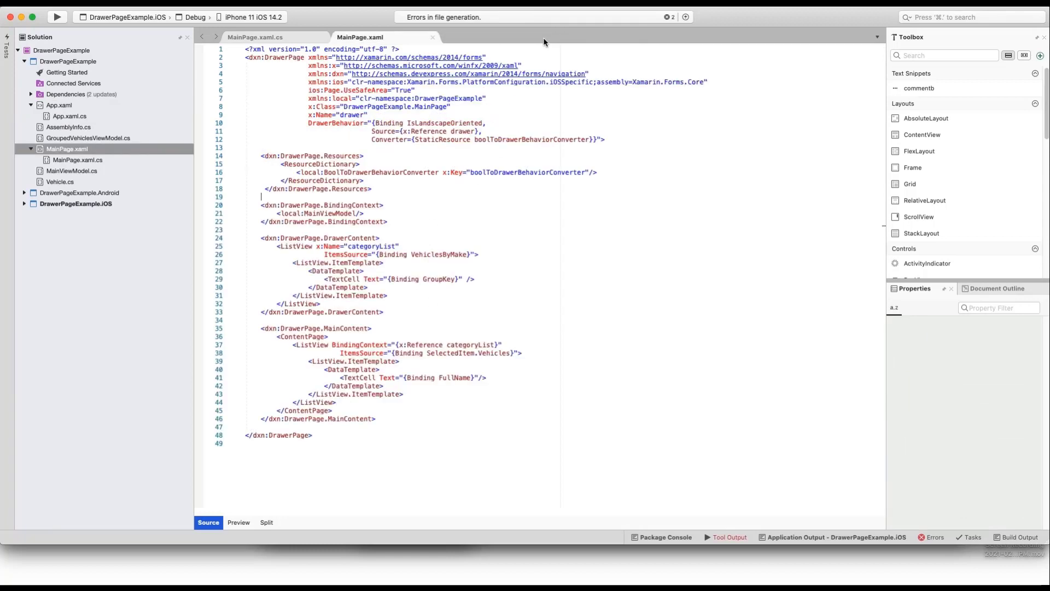
# Step: Add a title view with a Menu button and Drawer Page Example label, wiring a new Clicked handler
pyautogui.click(392, 221)
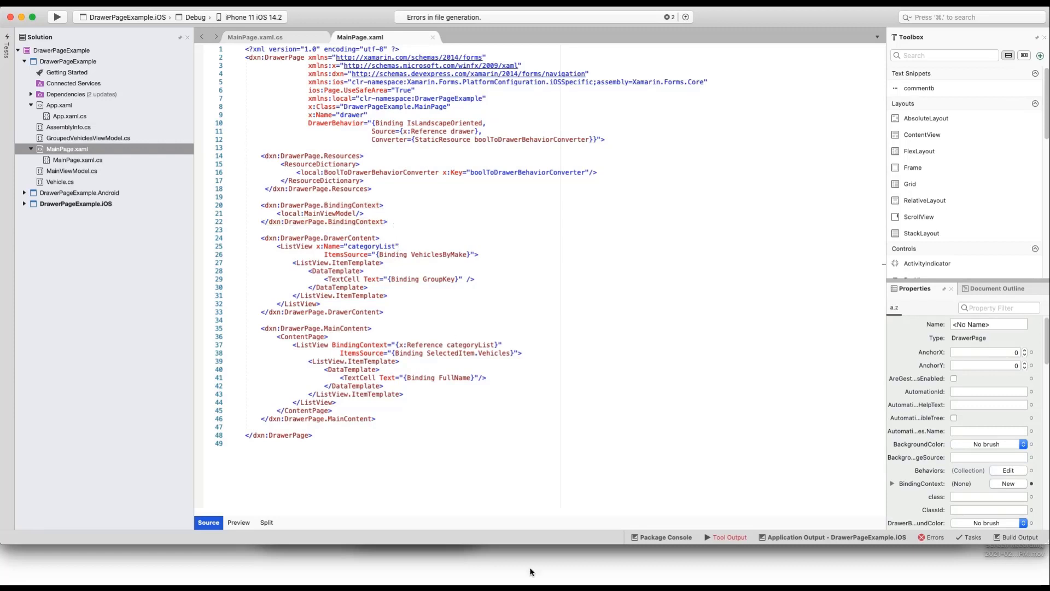
pyautogui.press('Return')
pyautogui.press('Return')
pyautogui.write('<NavigationPage.TitleView>          <StackLayout Orientation="Horizontal" VerticalOptions="Center">              <Button Text="Menu"/>              <Label Text="Drawer Page Example" VerticalTextAlignment = "Center"/>          </StackLayout>      </NavigationPage.TitleView>')
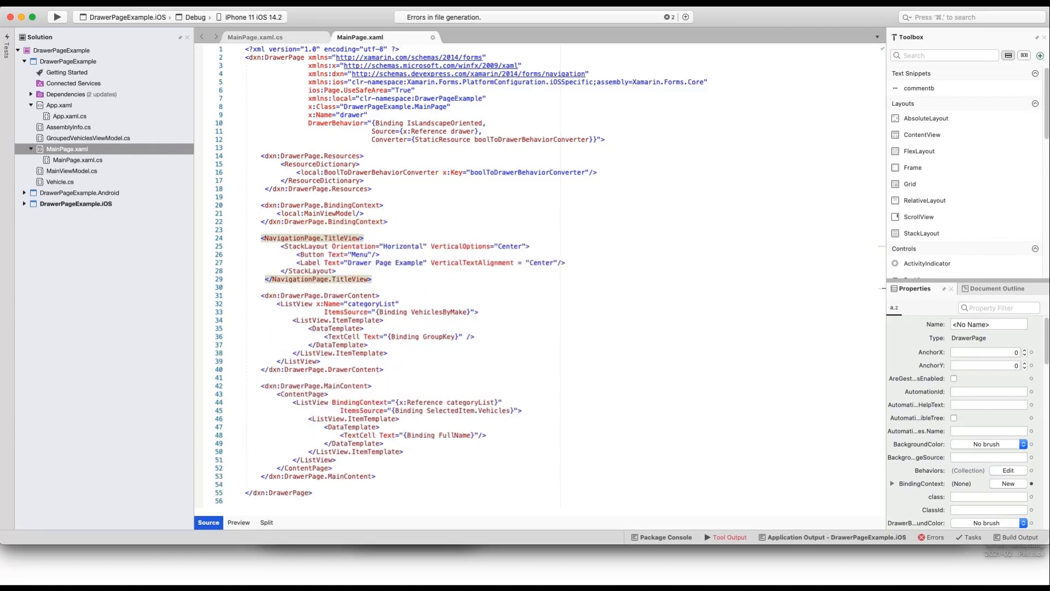
pyautogui.press('Up')
pyautogui.press('Up')
pyautogui.press('Up')
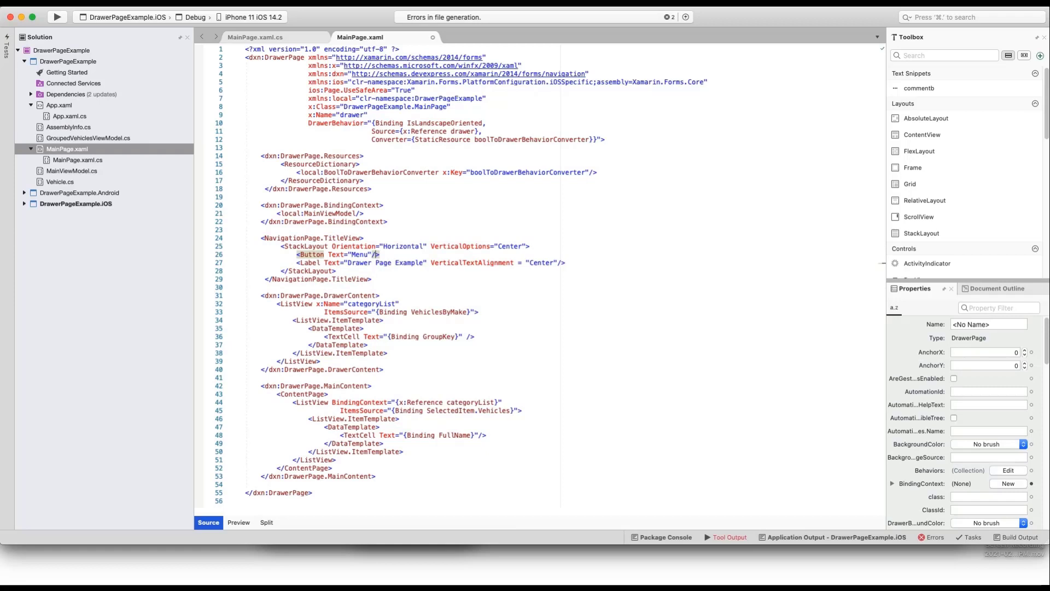
pyautogui.write('Cli')
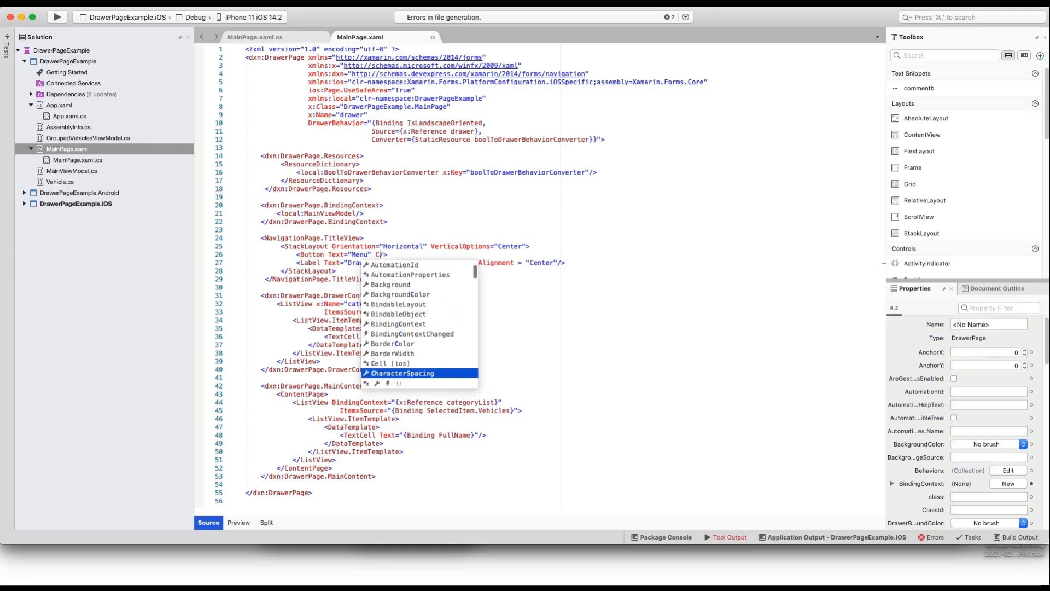
pyautogui.write('licked=""')
pyautogui.press('Return')
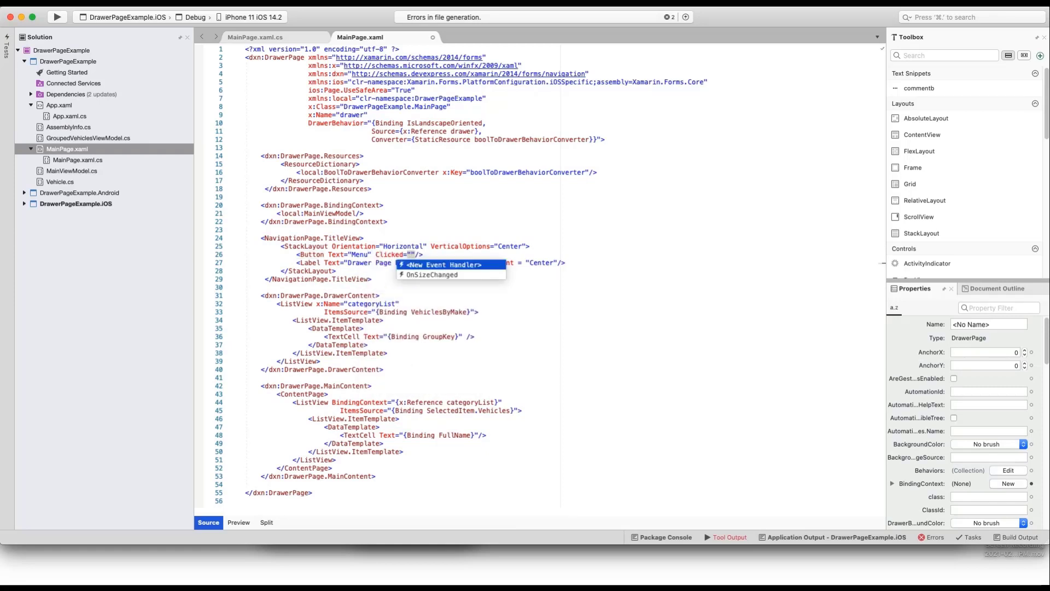
pyautogui.press('Return')
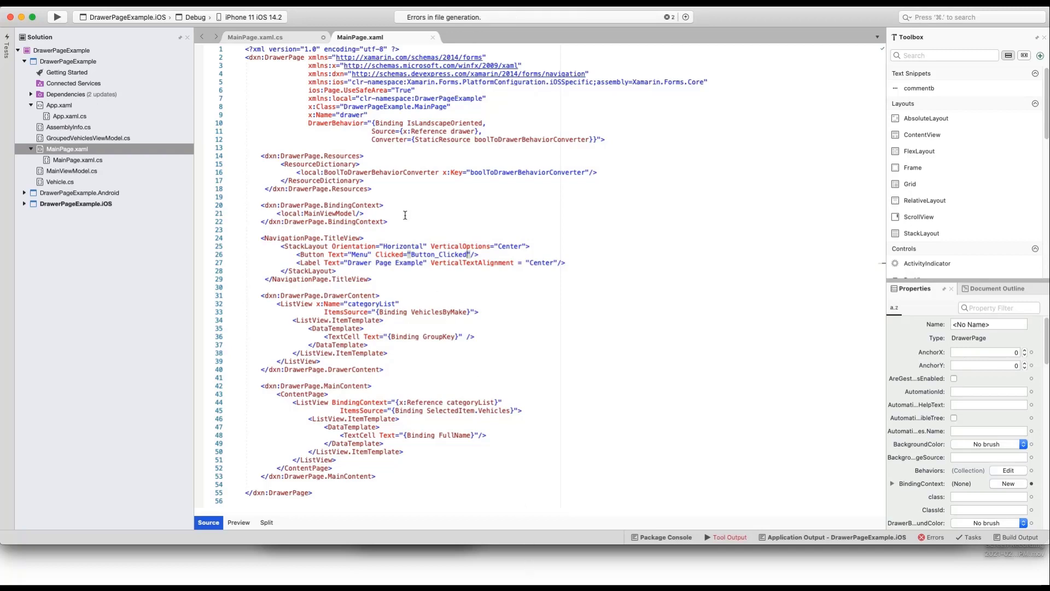
# Step: In Button_Clicked, toggle the drawer with drawer.IsDrawerOpened = !drawer.IsDrawerOpened;
pyautogui.click(255, 37)
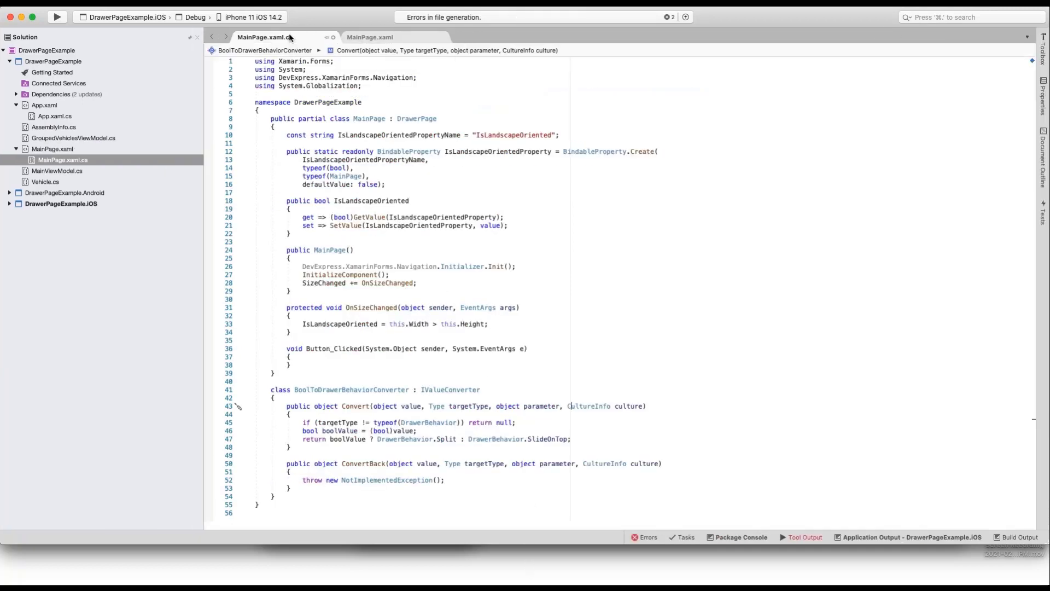
pyautogui.press('Return')
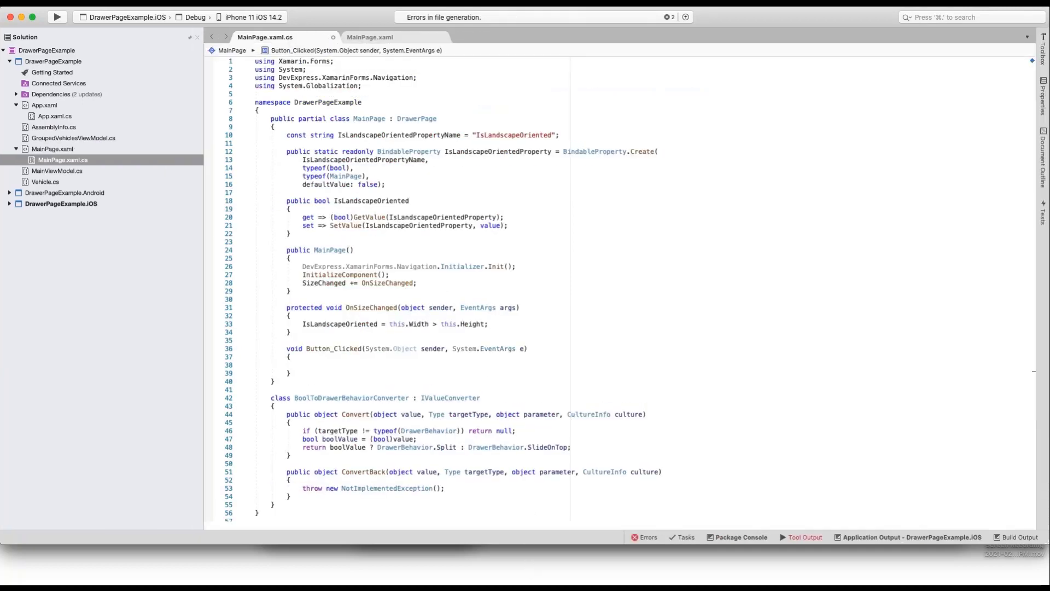
pyautogui.write('drawer.IsDrawerOpened = !drawer.IsDrawerOpened;')
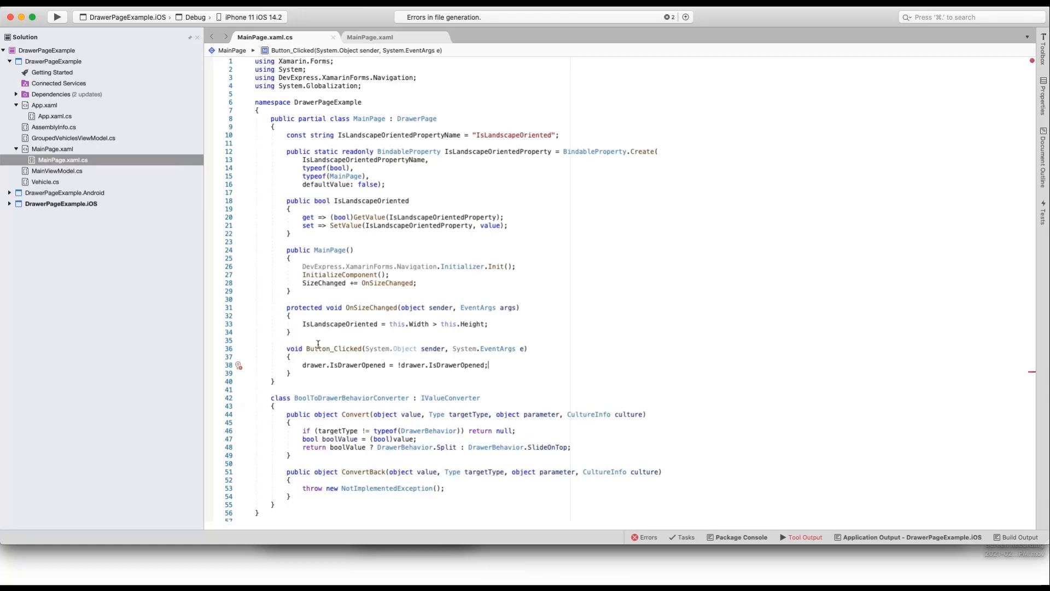
# Step: Give the DrawerPage DrawerWidth 180, a grey shadow height and colour, and a translucent black scrim
pyautogui.click(369, 36)
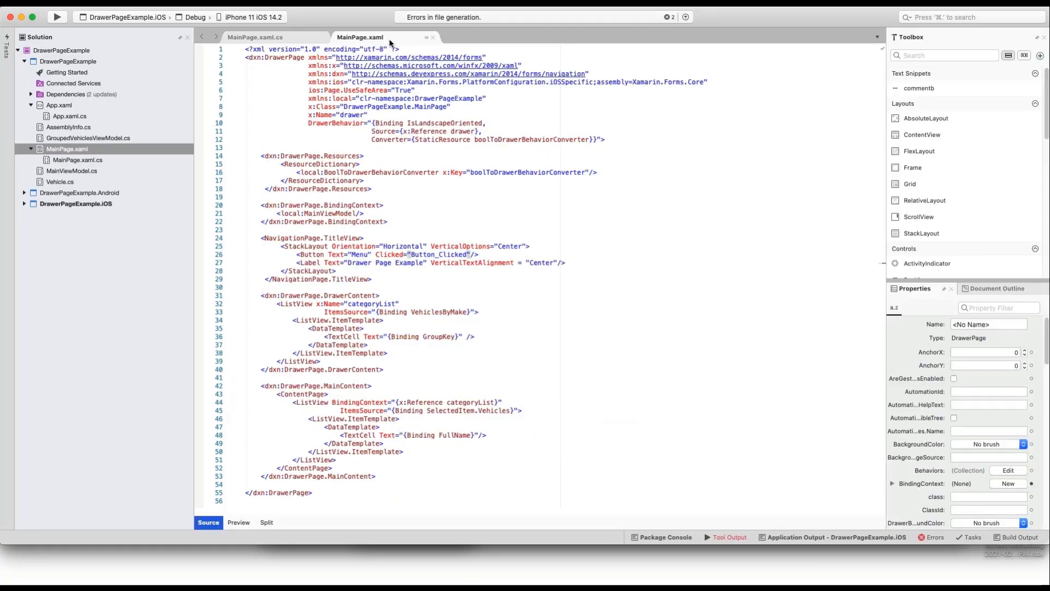
pyautogui.click(603, 140)
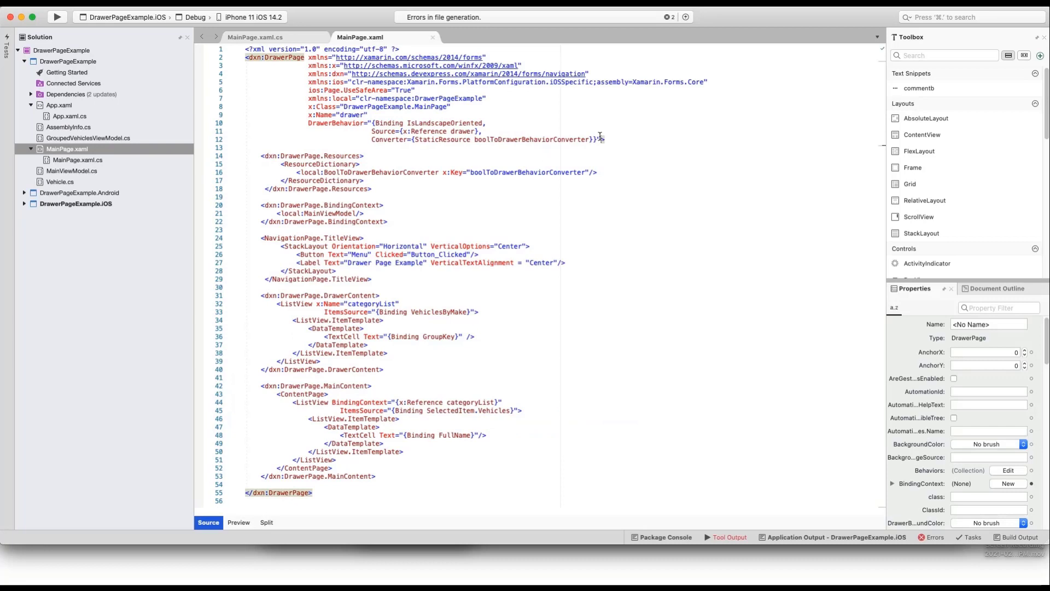
pyautogui.press('Return')
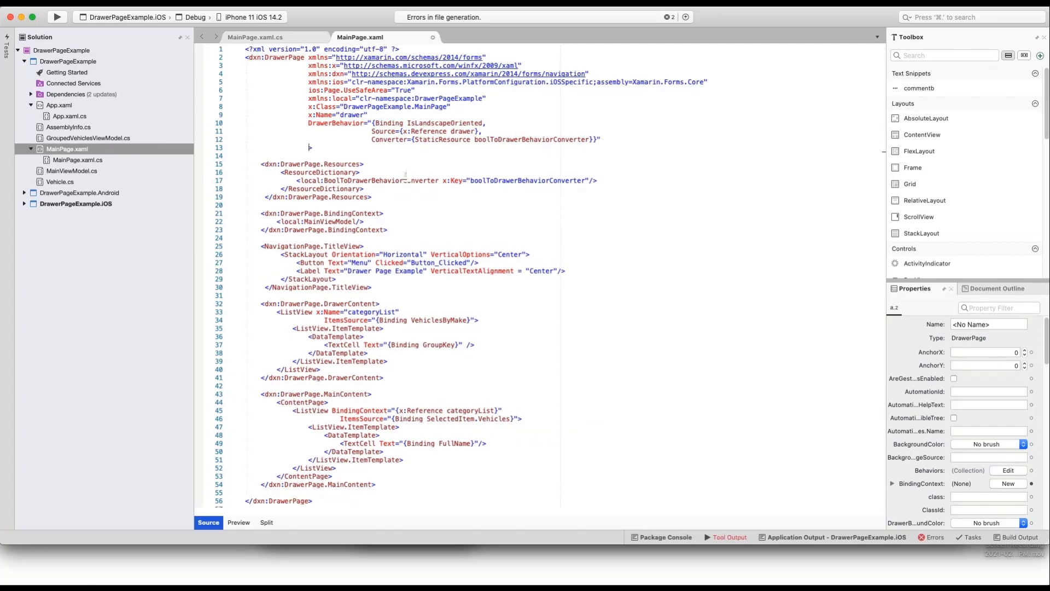
pyautogui.write('DrawerWidth="180"                 DrawerShadowHeight="1"                 DrawerShadowColor="#808080"                 ScrimColor="#80000000">')
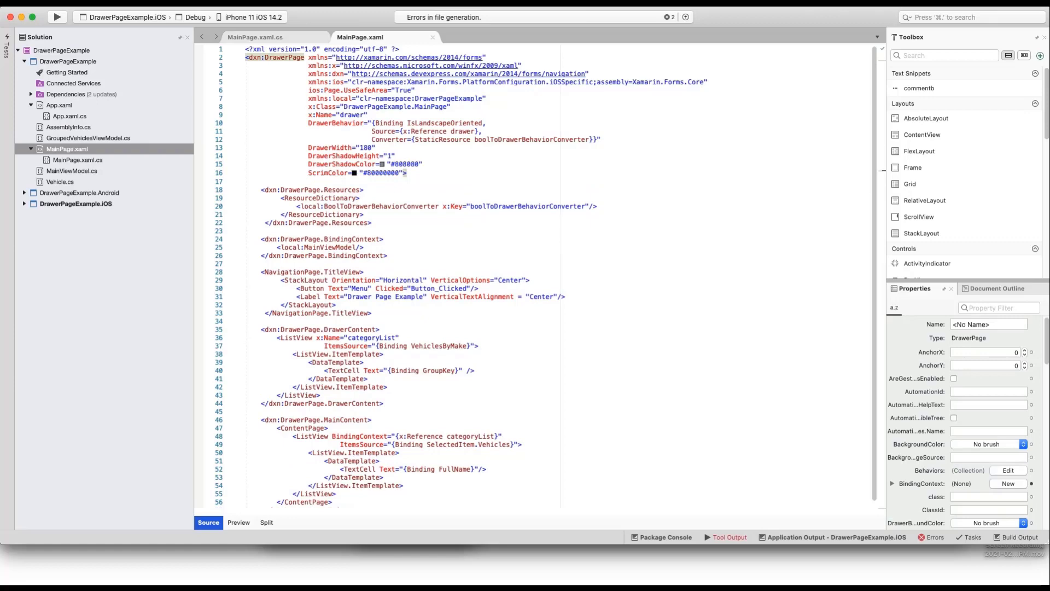
# Step: Run the app and filter the vehicle list by Mercedes-Benz, then Jaguar, from the drawer
pyautogui.press('super+Return')
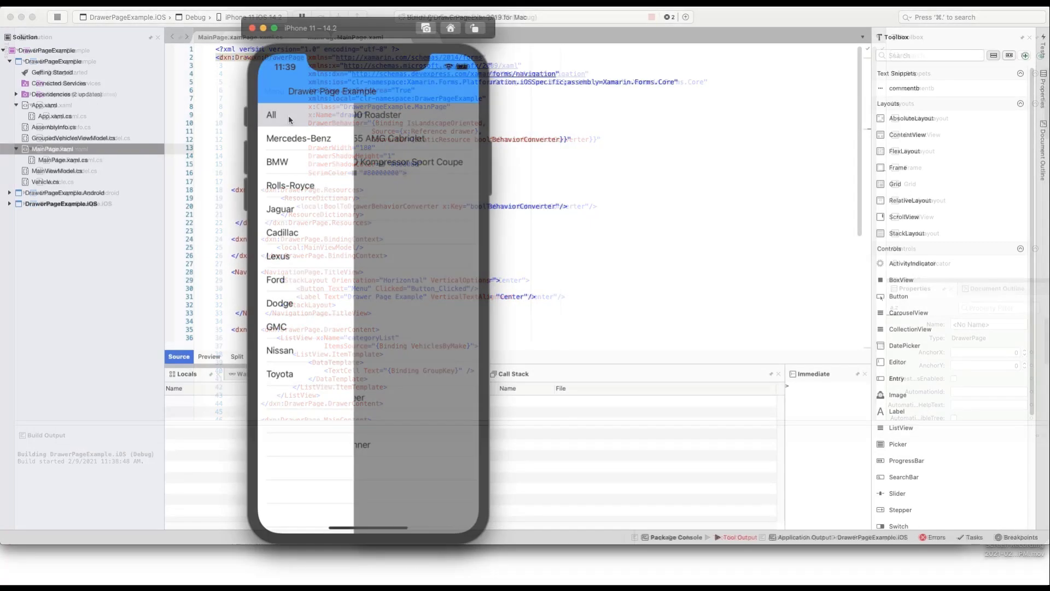
pyautogui.click(292, 138)
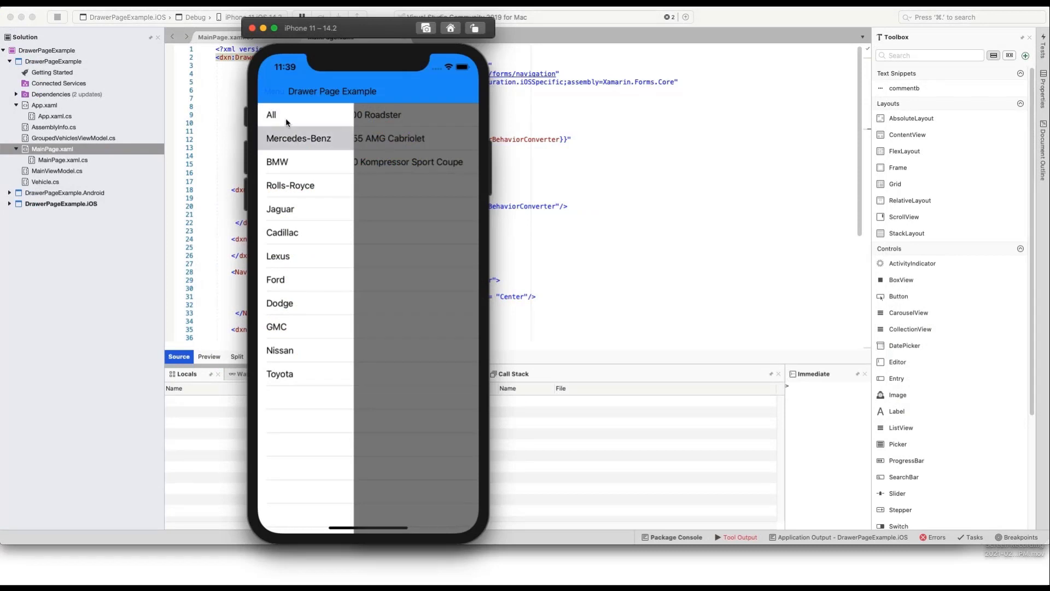
pyautogui.click(385, 203)
pyautogui.click(275, 92)
pyautogui.click(292, 213)
# Step: Rotate the simulator to landscape and filter by Cadillac, Mercedes-Benz, then Ford
pyautogui.press('super+Right')
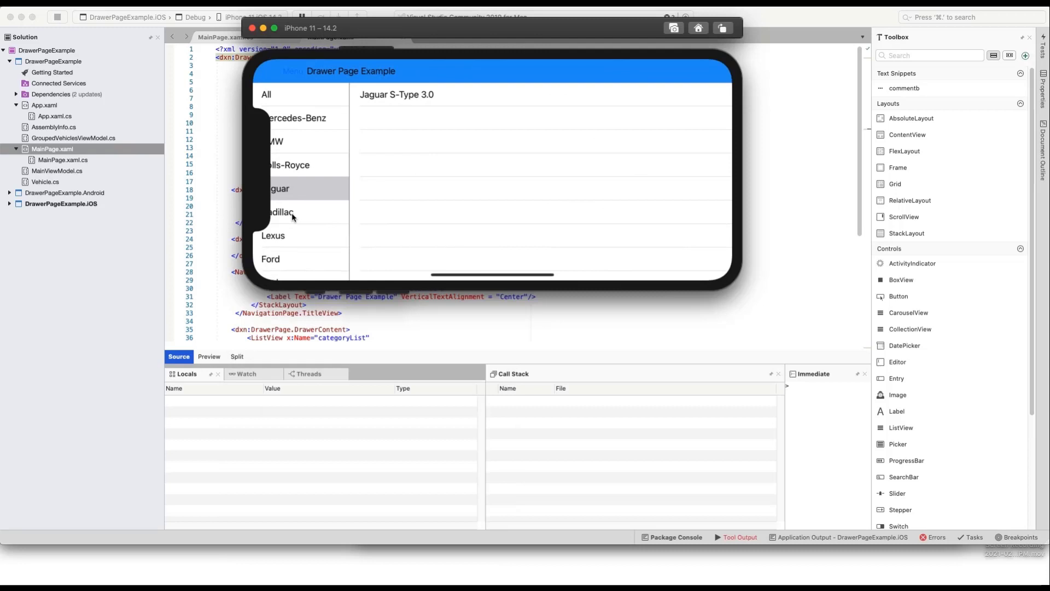
pyautogui.click(292, 212)
pyautogui.click(305, 121)
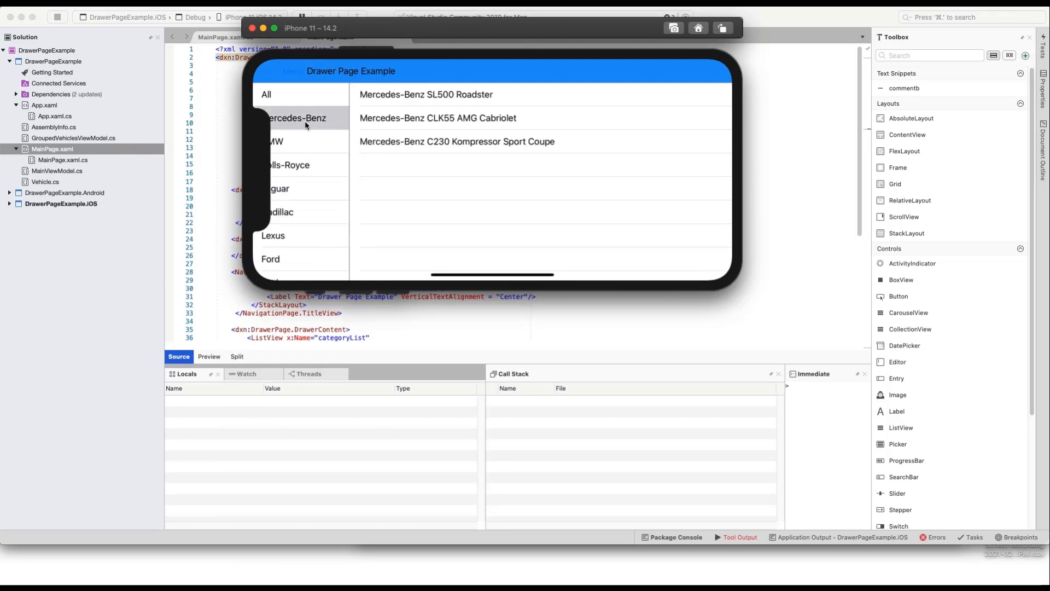
pyautogui.click(296, 260)
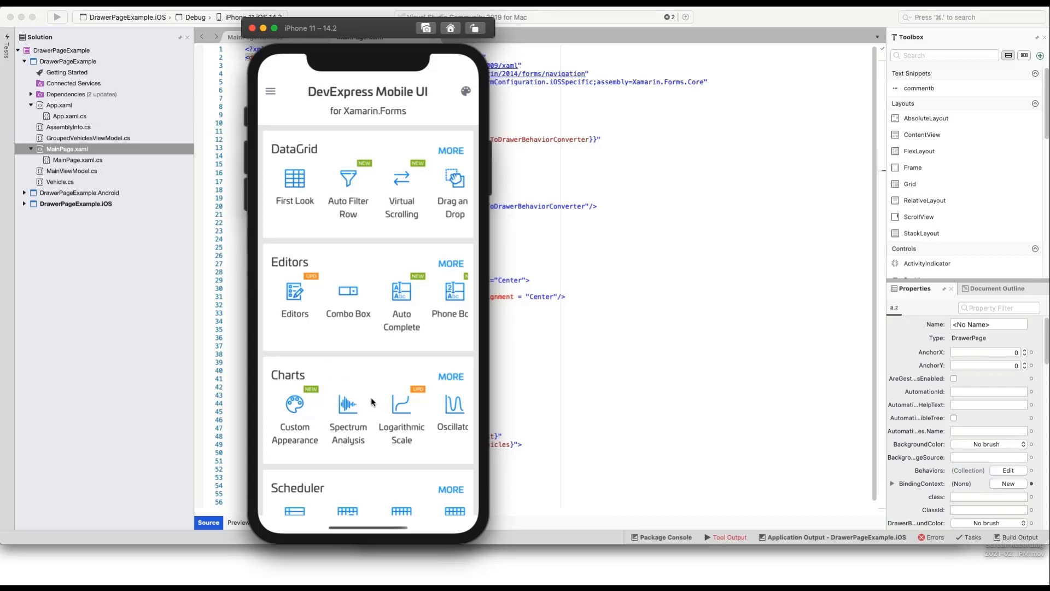
pyautogui.moveTo(373, 403); pyautogui.dragTo(364, 129)
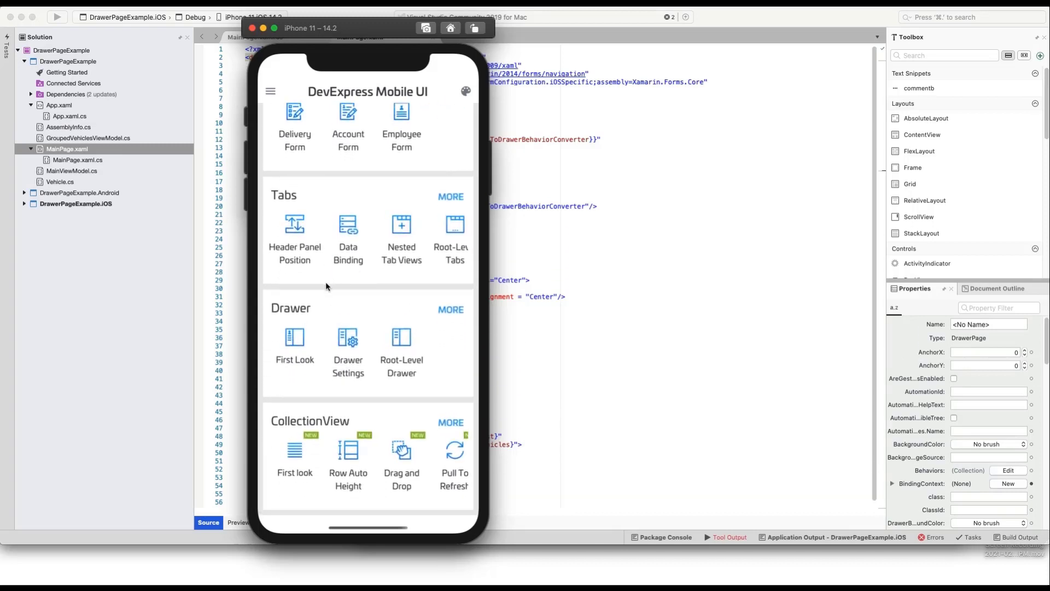
pyautogui.click(295, 345)
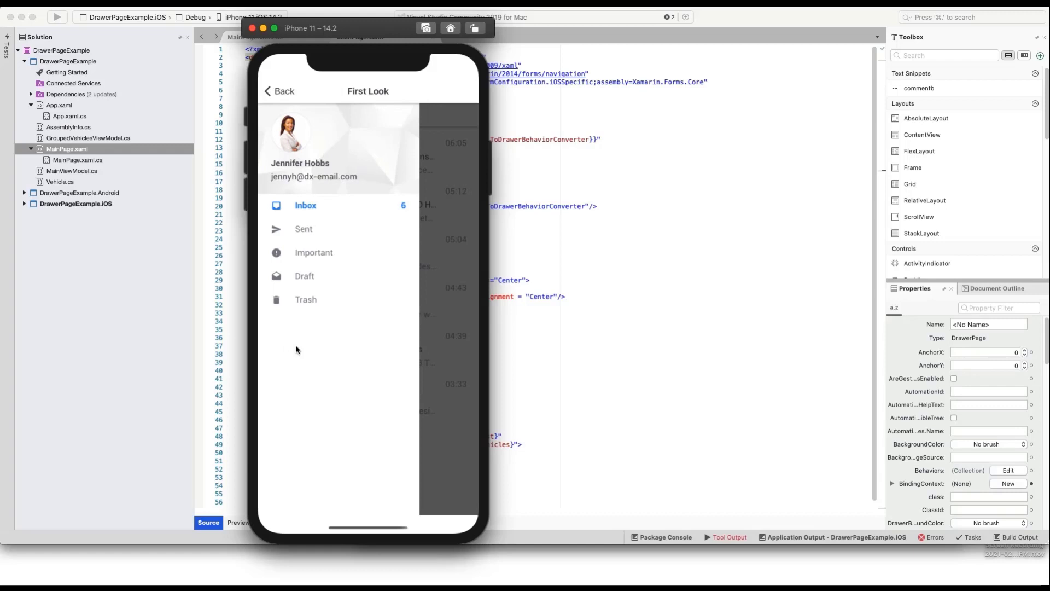
pyautogui.click(316, 234)
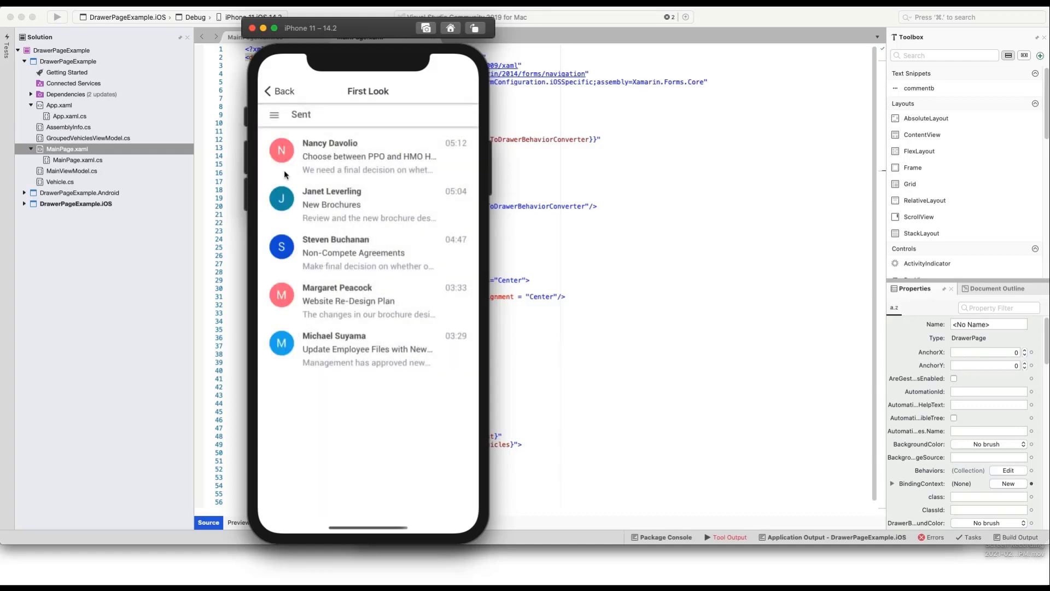
pyautogui.click(274, 114)
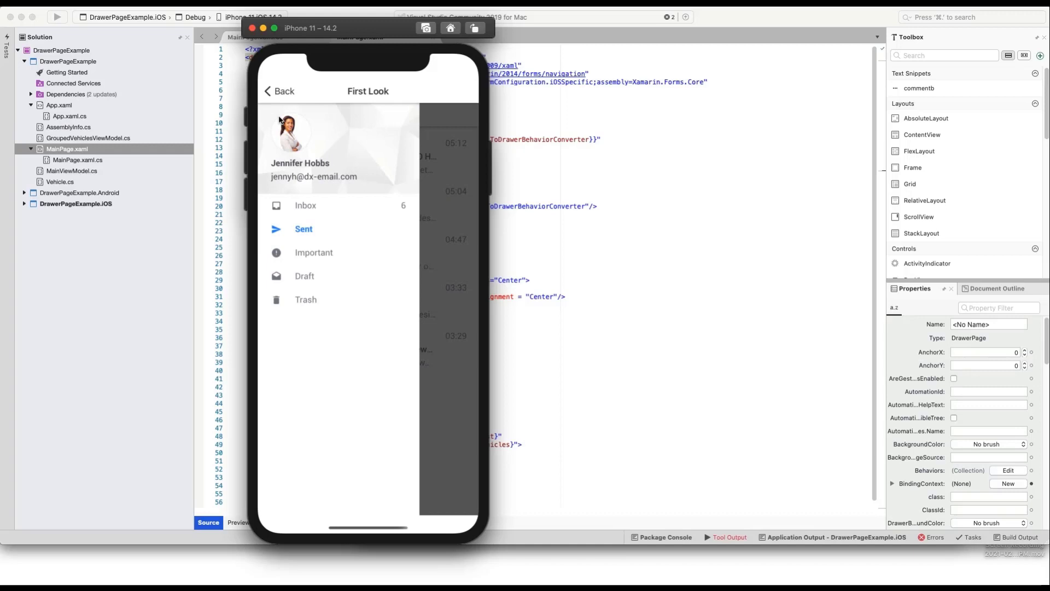
pyautogui.click(269, 95)
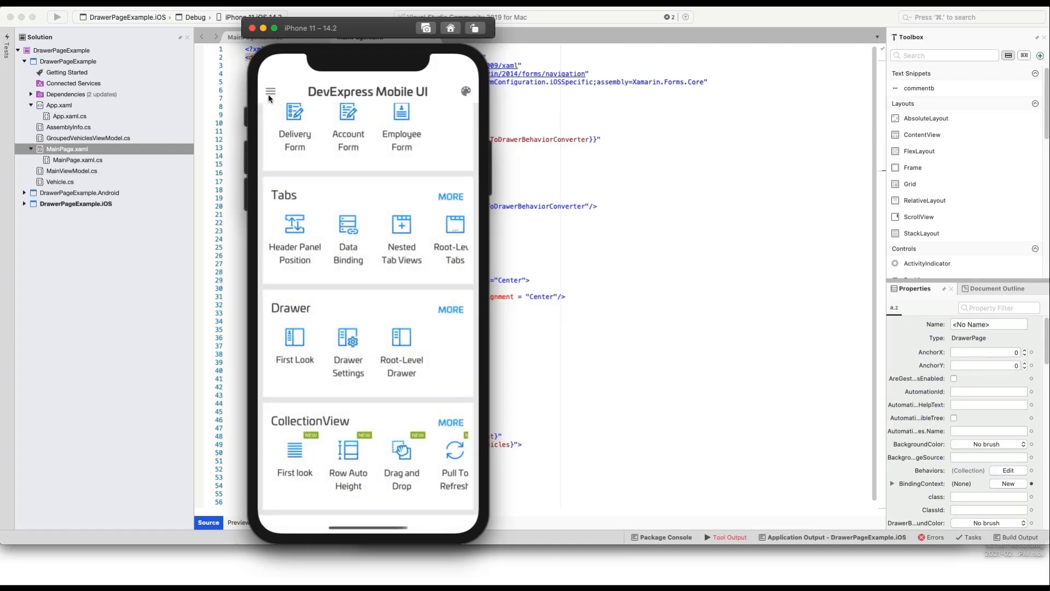
pyautogui.click(352, 344)
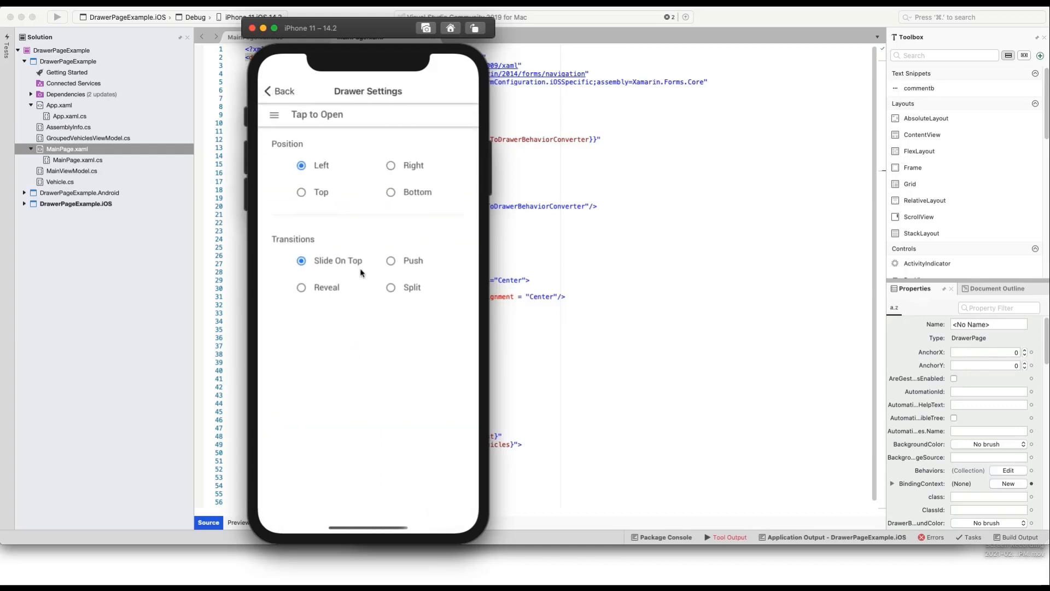
pyautogui.click(392, 192)
pyautogui.click(274, 116)
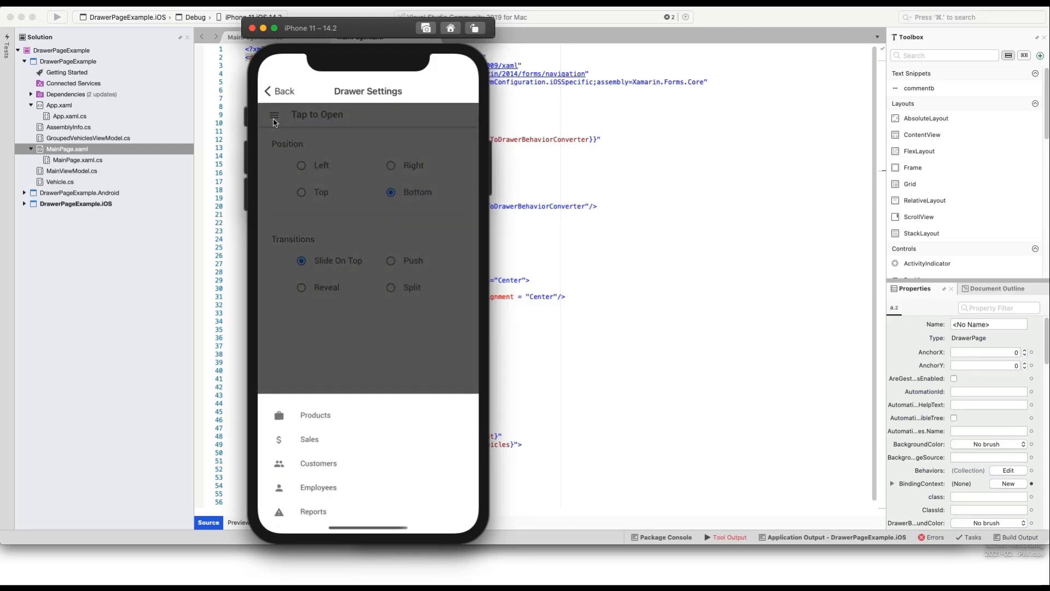
pyautogui.click(392, 172)
pyautogui.click(278, 117)
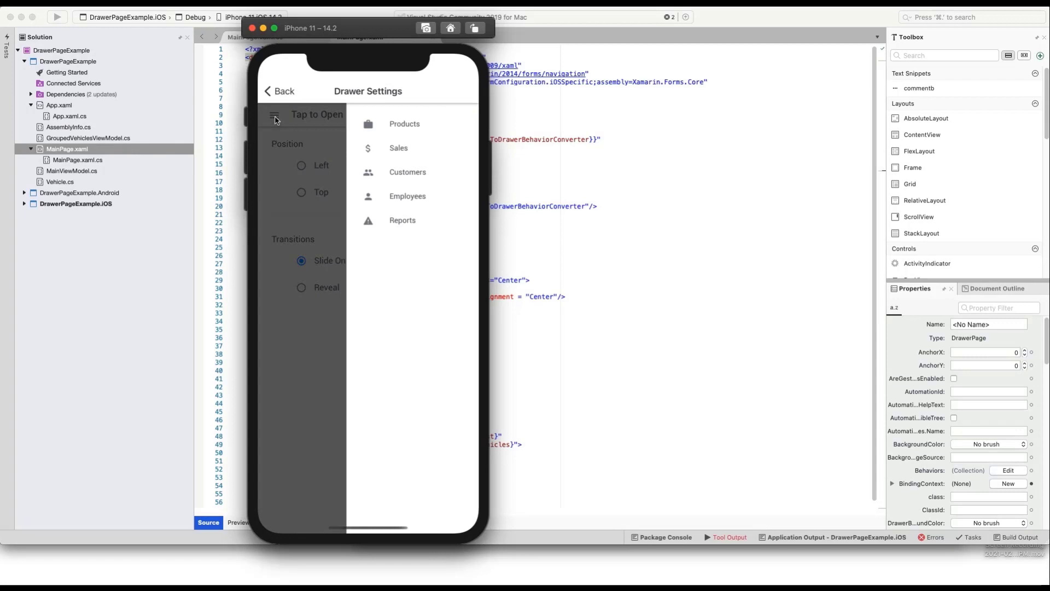
pyautogui.click(328, 222)
pyautogui.click(279, 91)
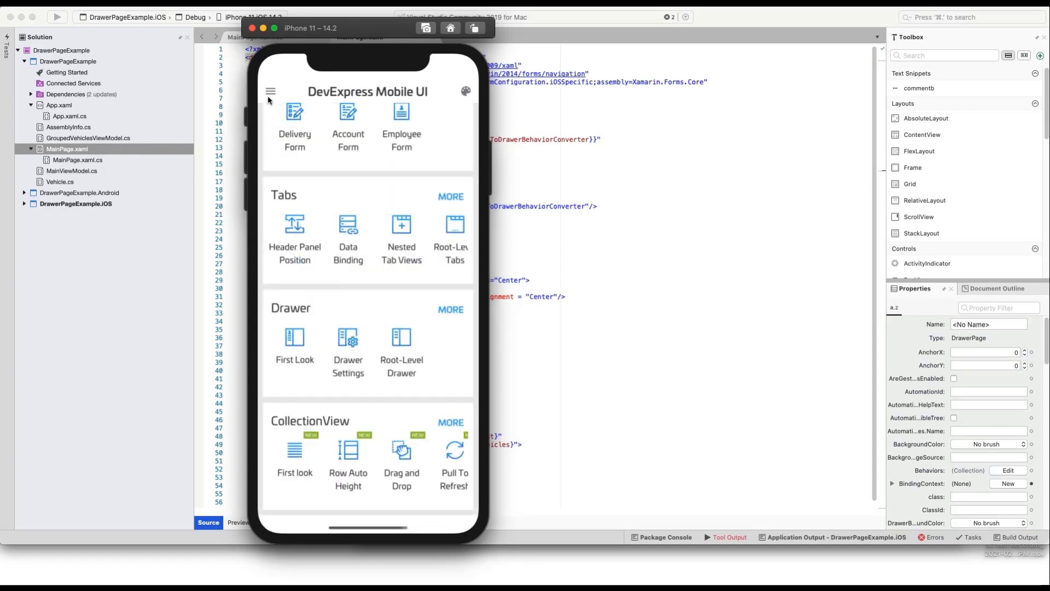
# Step: In the Root-Level Drawer demo, view the Orders page, then the Products page of monitors and projectors
pyautogui.click(401, 340)
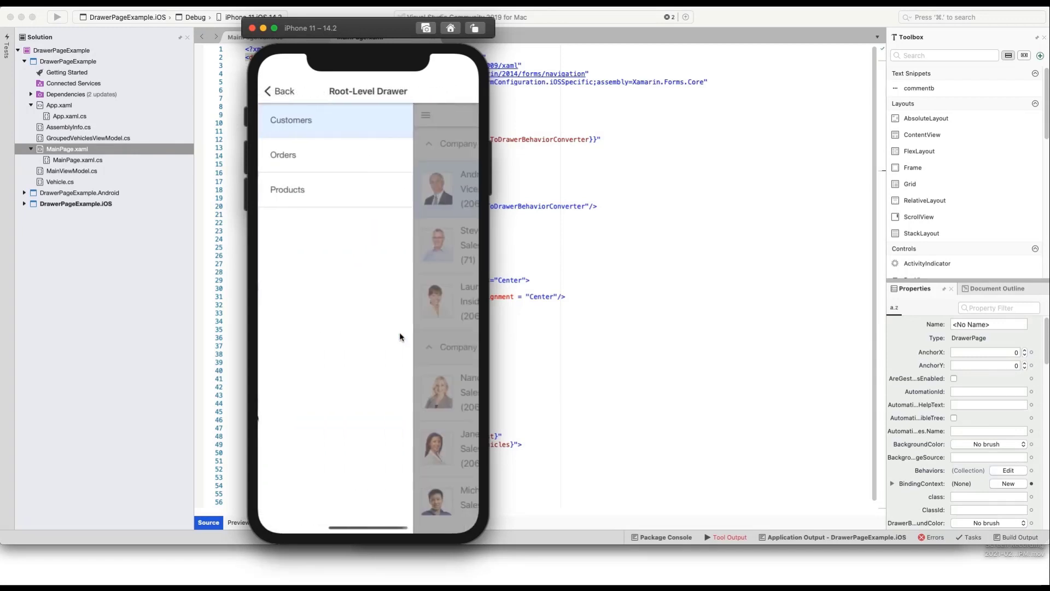
pyautogui.click(291, 155)
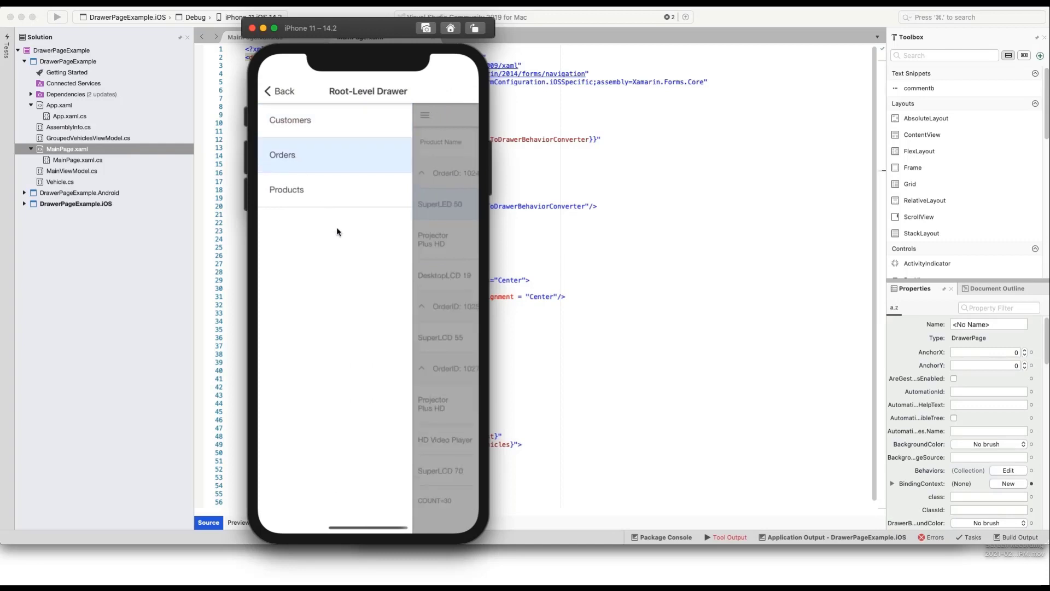
pyautogui.click(443, 279)
pyautogui.moveTo(260, 281); pyautogui.dragTo(353, 282)
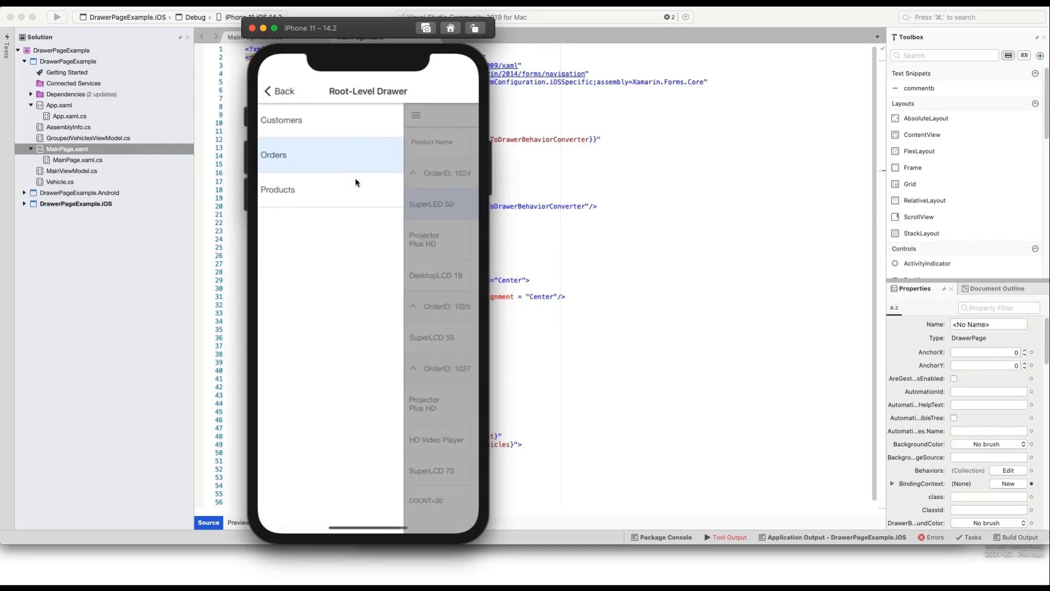
pyautogui.click(331, 194)
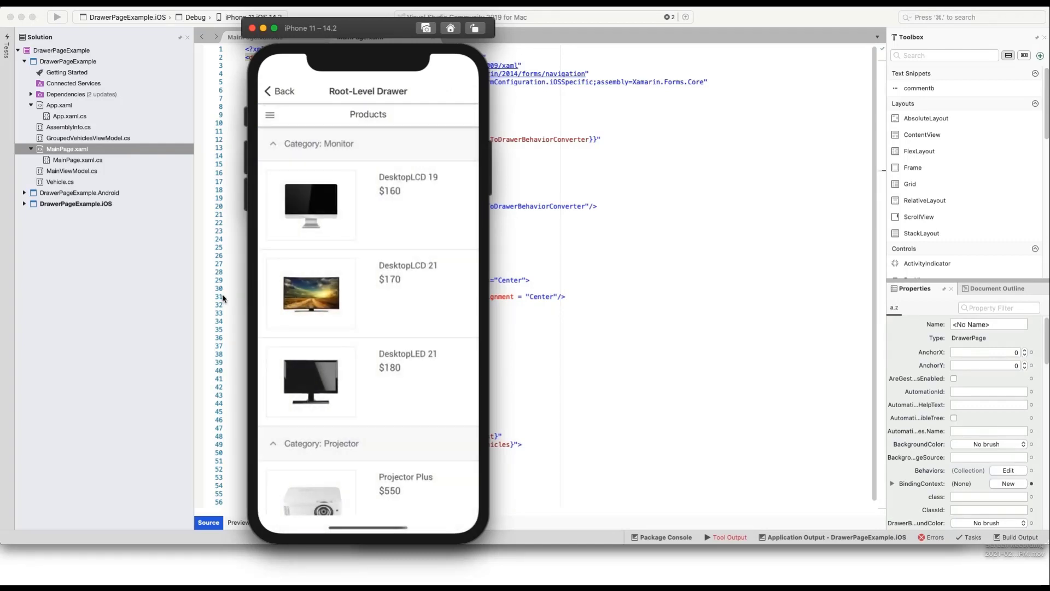